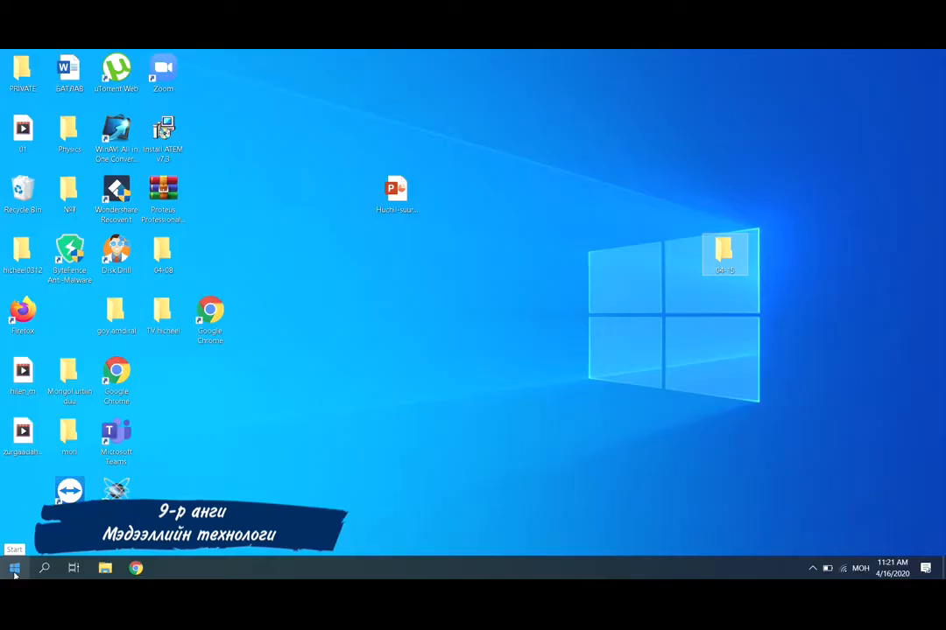
Step: Open the recent Excel workbook BJI
{"action": "left_click", "coordinate": [14, 569]}
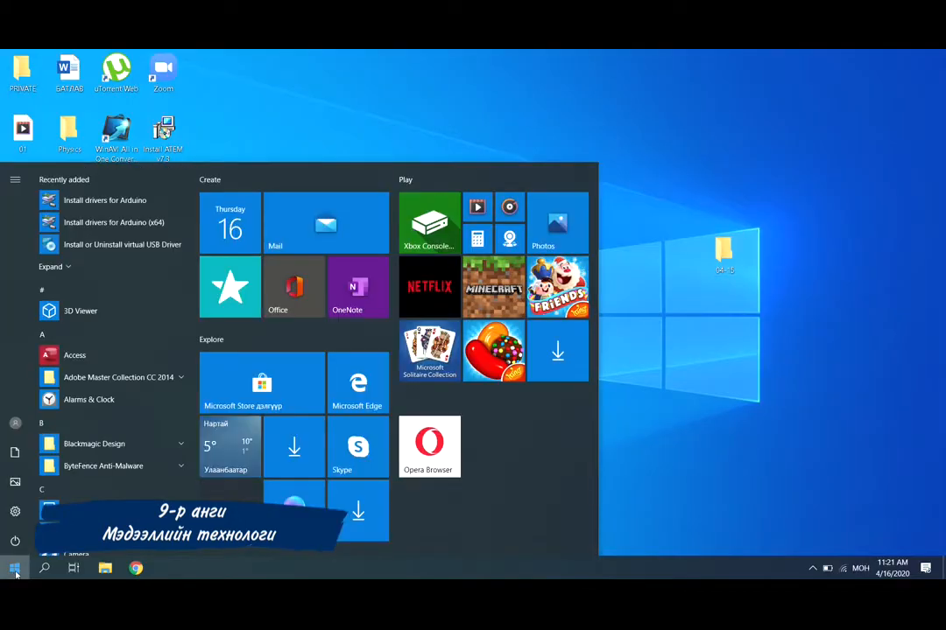
{"action": "left_click", "coordinate": [15, 569]}
{"action": "type", "text": "у"}
{"action": "key", "text": "BackSpace"}
{"action": "key", "text": "alt+shift"}
{"action": "type", "text": "e"}
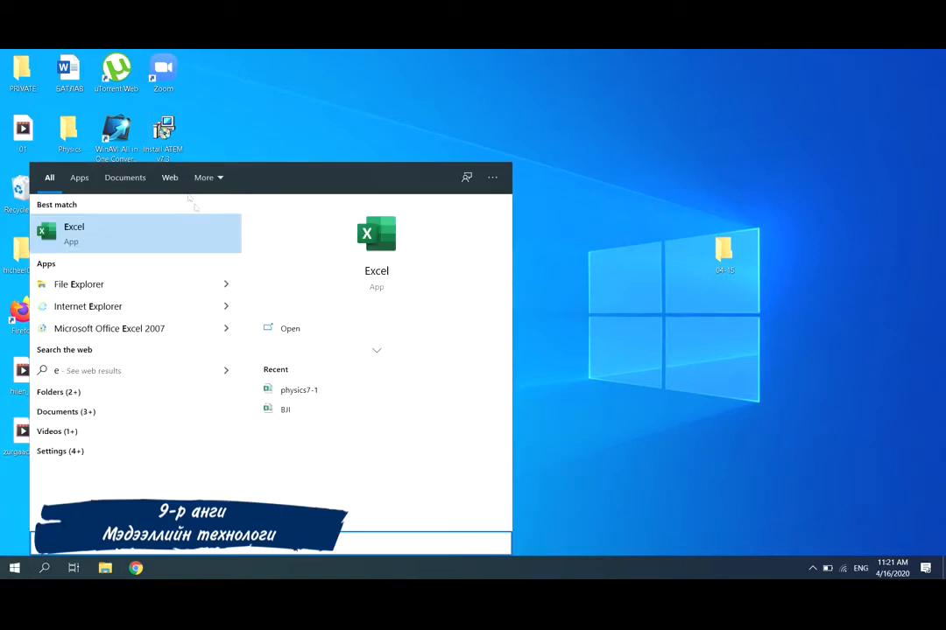
{"action": "left_click", "coordinate": [283, 412]}
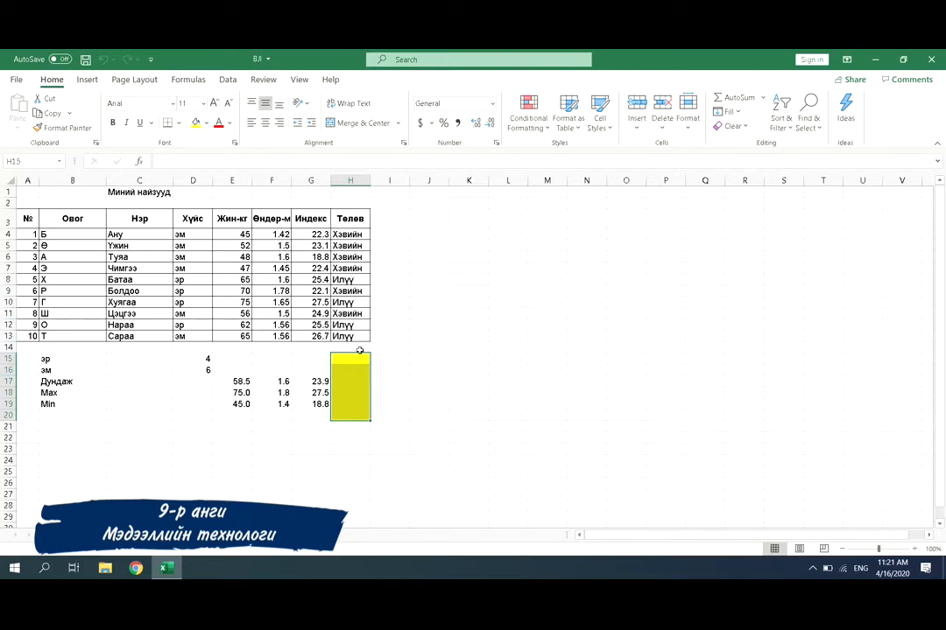
Step: Copy the friends table in A1:H13 and paste it at A1 of a new blank sheet
{"action": "scroll", "coordinate": [48, 345], "scroll_direction": "up", "scroll_amount": 2}
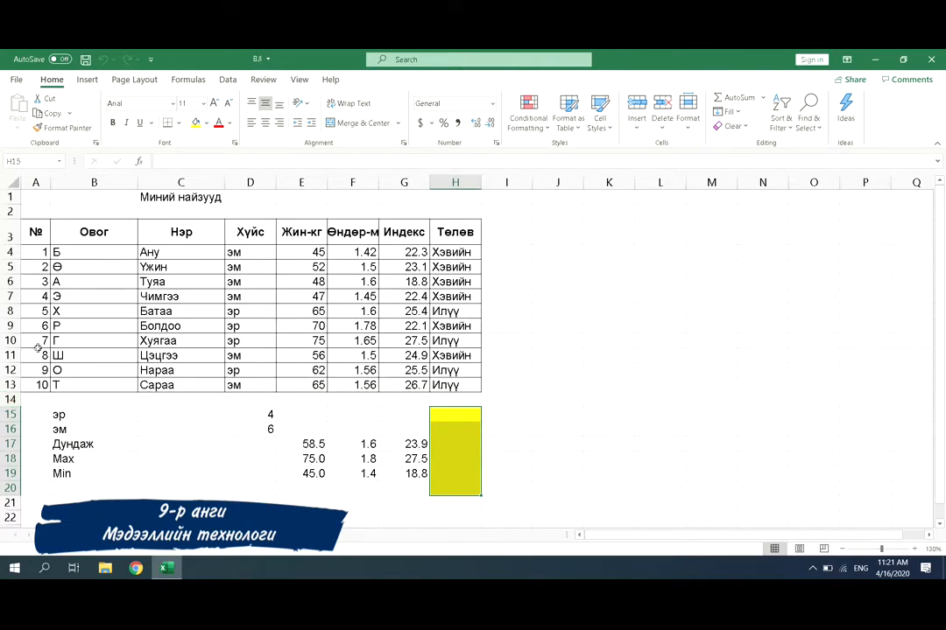
{"action": "left_click_drag", "start_coordinate": [52, 206], "coordinate": [462, 386]}
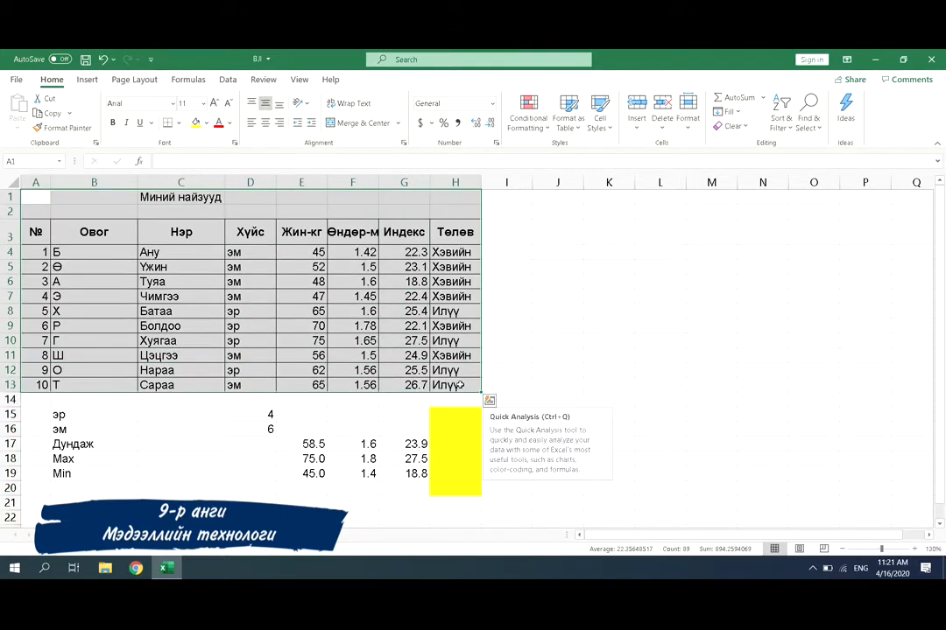
{"action": "key", "text": "ctrl+c"}
{"action": "key", "text": "ctrl+n"}
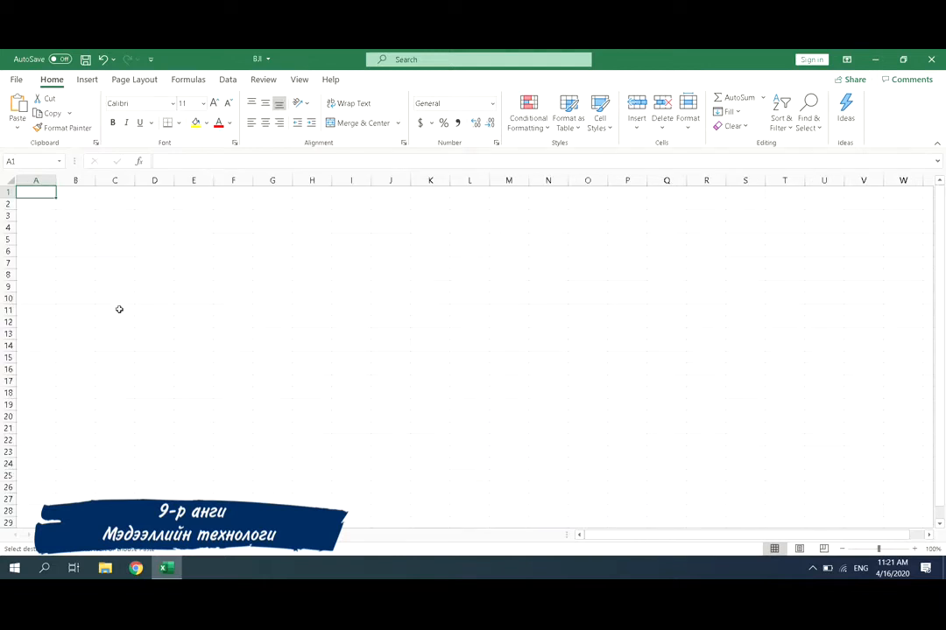
{"action": "key", "text": "ctrl+v"}
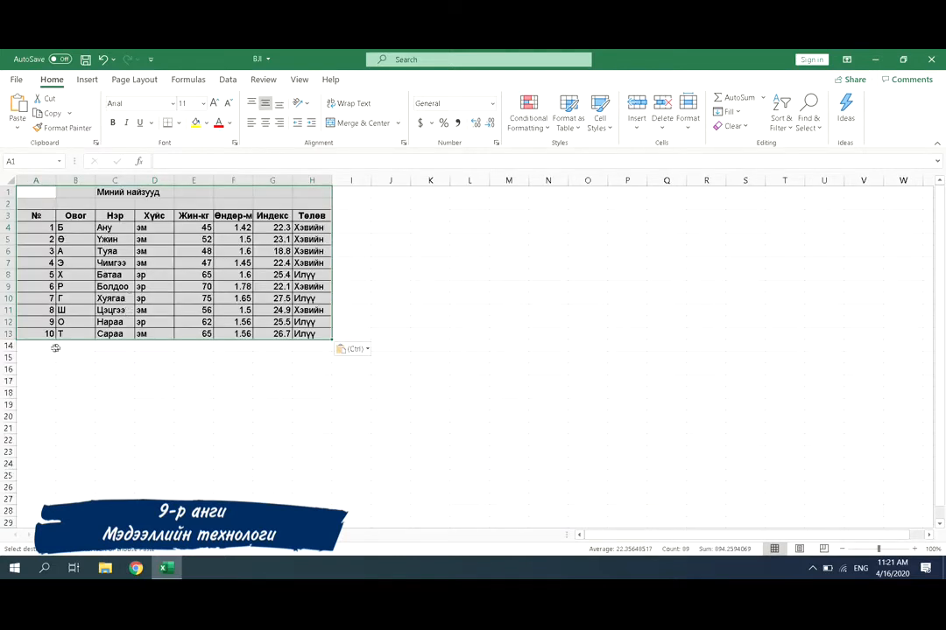
Step: Apply all borders to A14:H25 and extend the № column's numbering from 11 to 22
{"action": "left_click", "coordinate": [52, 348]}
{"action": "left_click_drag", "start_coordinate": [232, 394], "coordinate": [315, 473]}
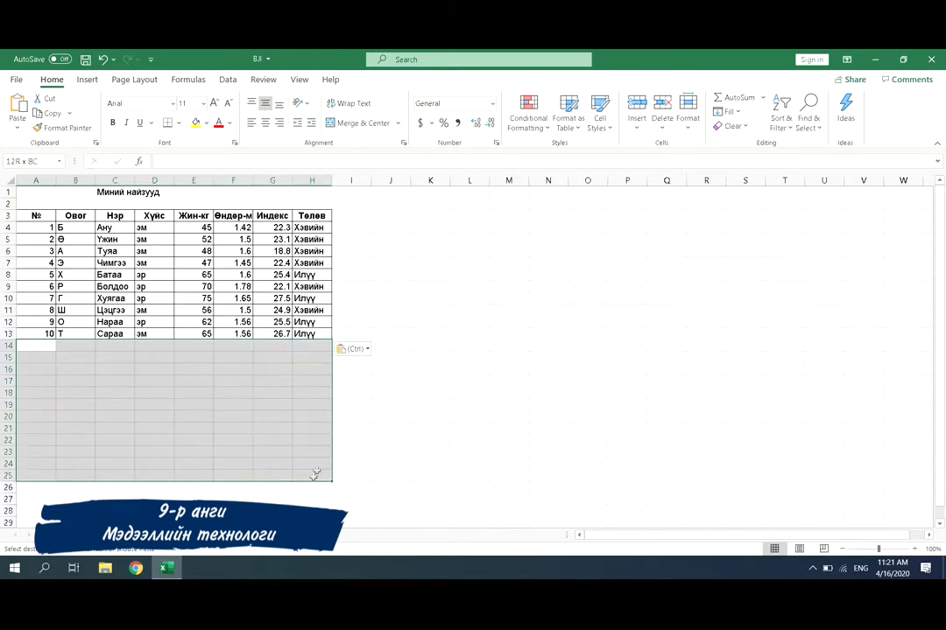
{"action": "left_click", "coordinate": [180, 125]}
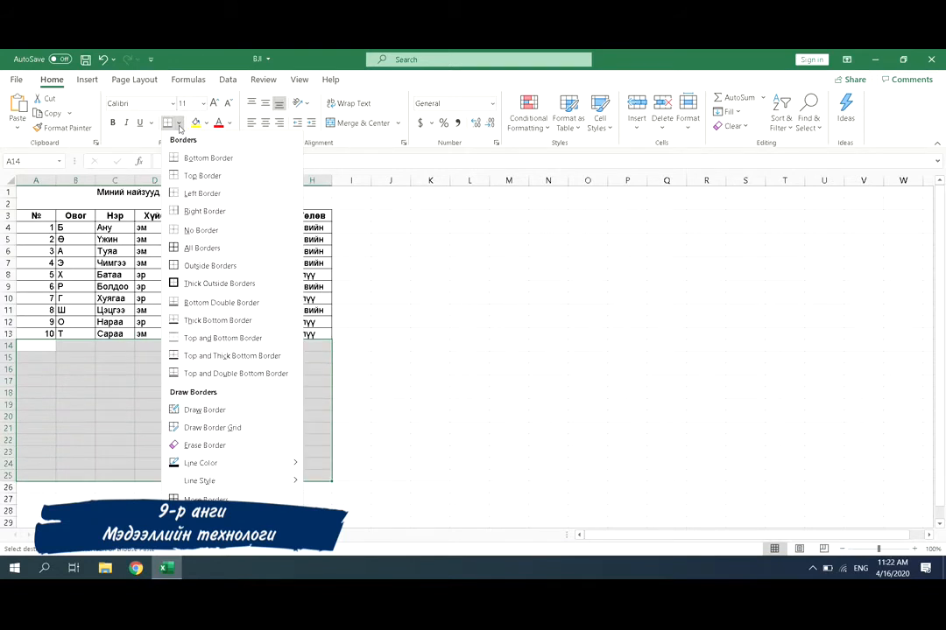
{"action": "left_click", "coordinate": [199, 248]}
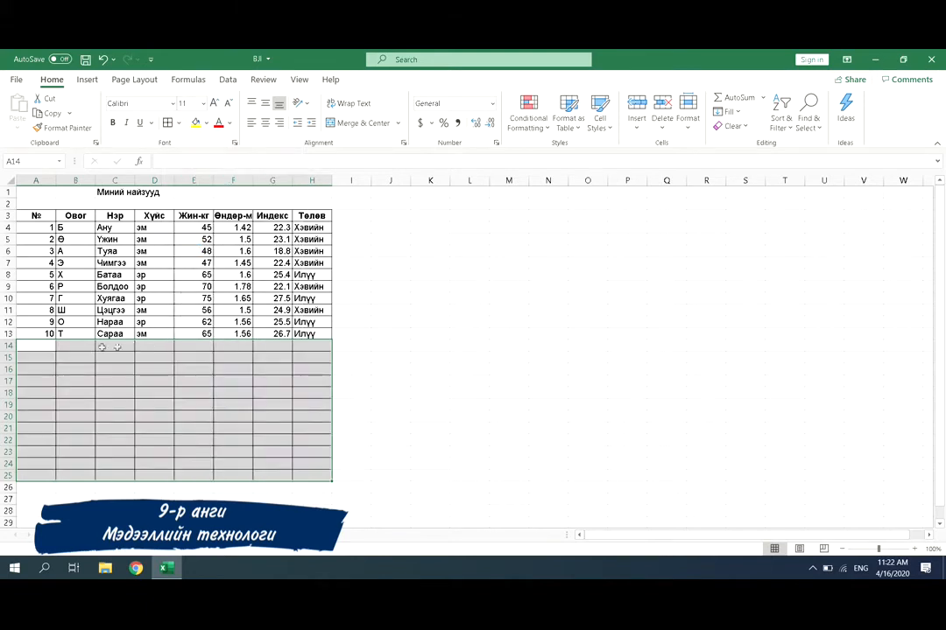
{"action": "left_click_drag", "start_coordinate": [50, 323], "coordinate": [48, 475]}
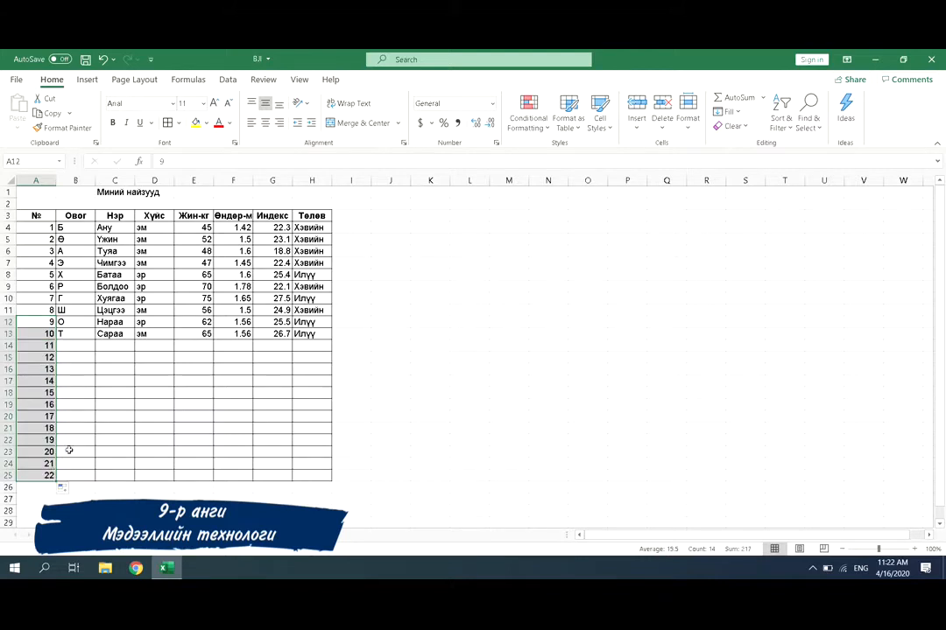
Step: Enter the surname initials А, Р, О, Л, Ж and Е in cells B14 to B19
{"action": "left_click", "coordinate": [84, 345]}
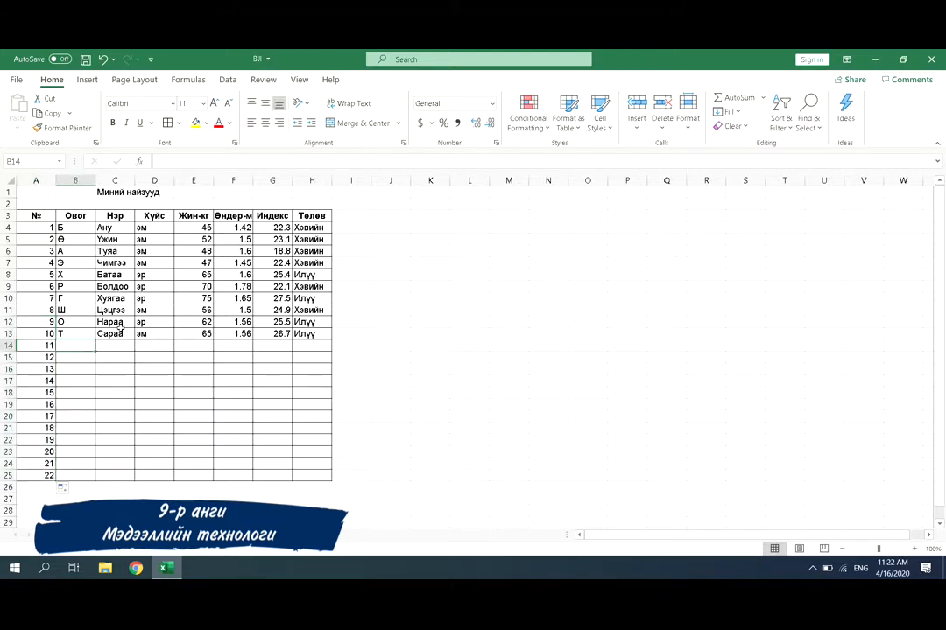
{"action": "key", "text": "alt+shift"}
{"action": "type", "text": "А"}
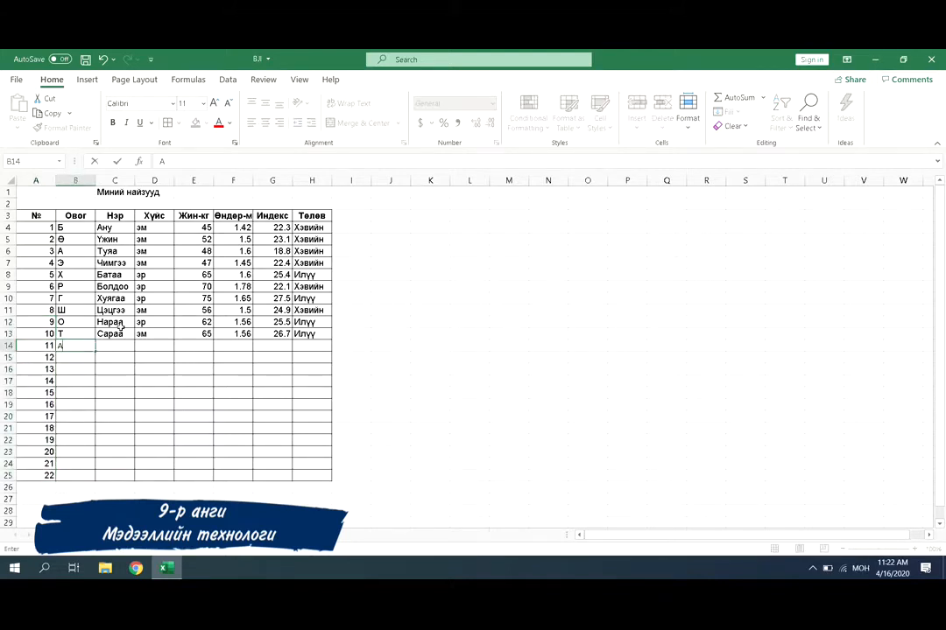
{"action": "key", "text": "Return"}
{"action": "type", "text": "Р"}
{"action": "key", "text": "Return"}
{"action": "type", "text": "О"}
{"action": "key", "text": "Return"}
{"action": "type", "text": "Л"}
{"action": "key", "text": "Return"}
{"action": "type", "text": "Ж"}
{"action": "key", "text": "Return"}
{"action": "type", "text": "Е"}
{"action": "key", "text": "Return"}
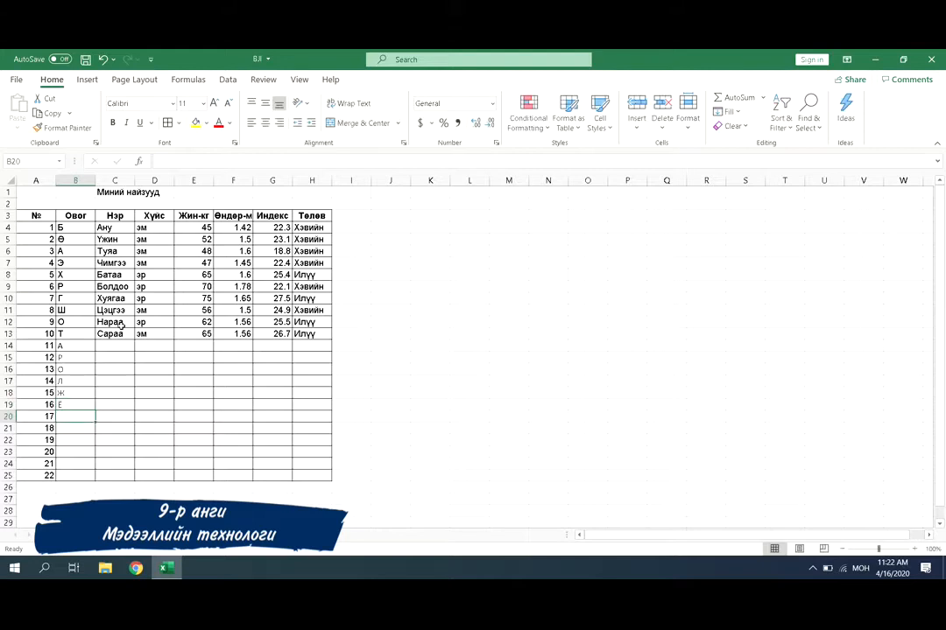
Step: Enter the surname initials Ч, И, Т, Р, А and Б in cells B20 to B25
{"action": "type", "text": "Ч"}
{"action": "key", "text": "Return"}
{"action": "type", "text": "И"}
{"action": "key", "text": "Return"}
{"action": "type", "text": "Т"}
{"action": "key", "text": "Return"}
{"action": "type", "text": "Ю"}
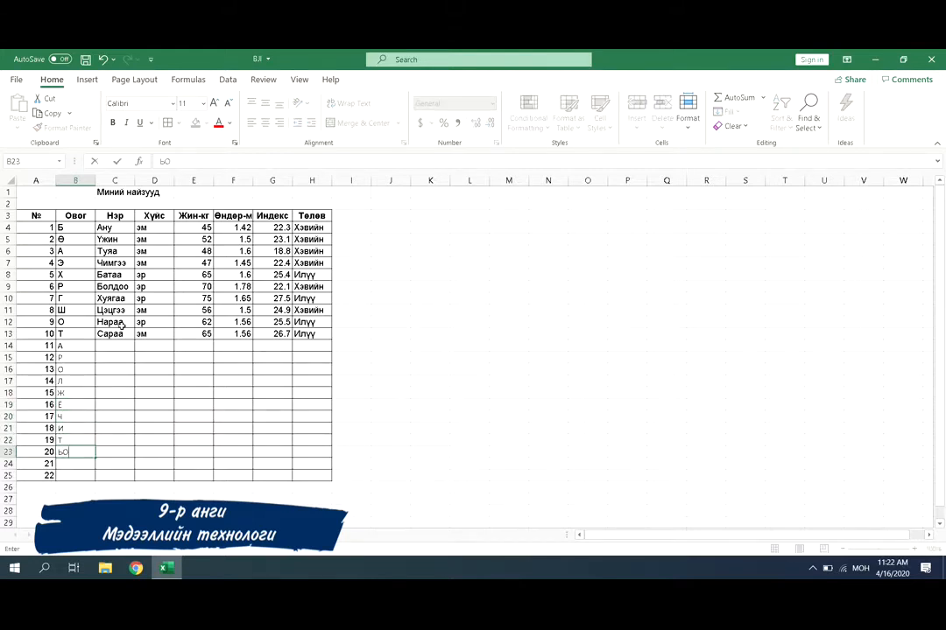
{"action": "key", "text": "BackSpace"}
{"action": "type", "text": "Р"}
{"action": "key", "text": "Return"}
{"action": "type", "text": "А"}
{"action": "key", "text": "Return"}
{"action": "type", "text": "Б"}
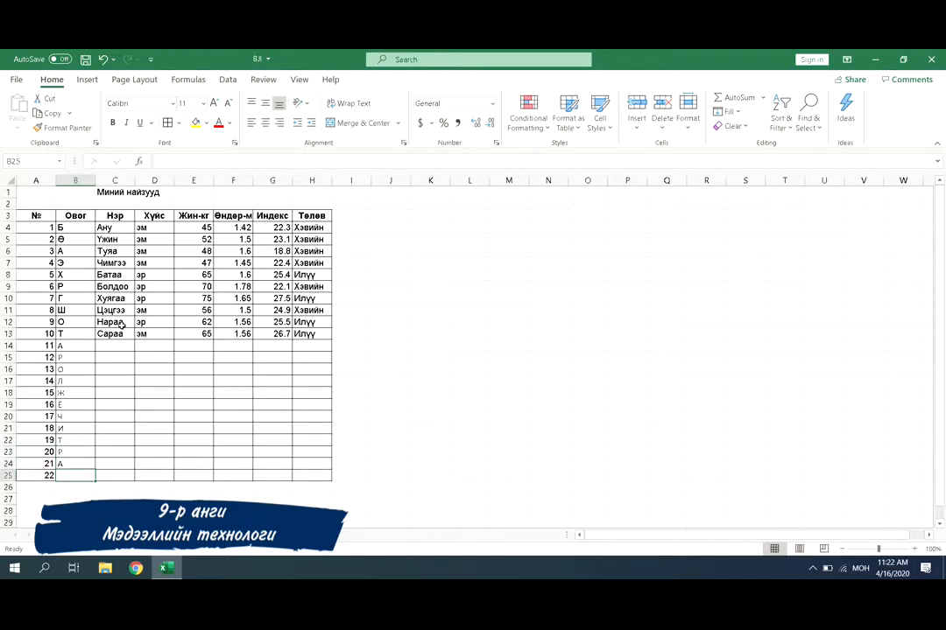
Step: Fill in the first names of entries 11 and 12 in cells C14 and C15
{"action": "key", "text": "Right"}
{"action": "key", "text": "Up"}
{"action": "key", "text": "Up"}
{"action": "key", "text": "Up"}
{"action": "key", "text": "Up"}
{"action": "key", "text": "Up"}
{"action": "key", "text": "Up"}
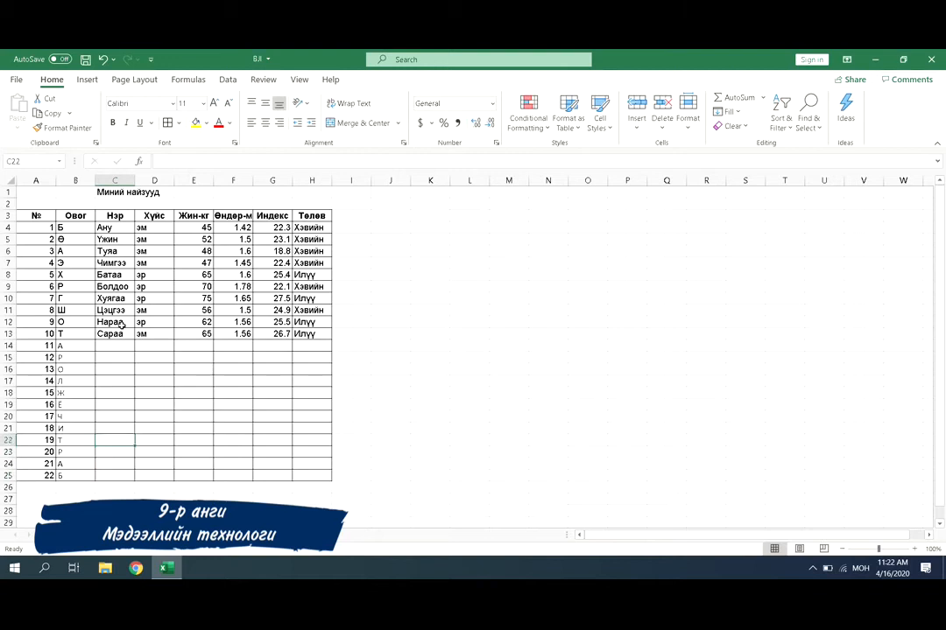
{"action": "key", "text": "Up"}
{"action": "key", "text": "Up"}
{"action": "key", "text": "Up"}
{"action": "key", "text": "Up"}
{"action": "key", "text": "Up"}
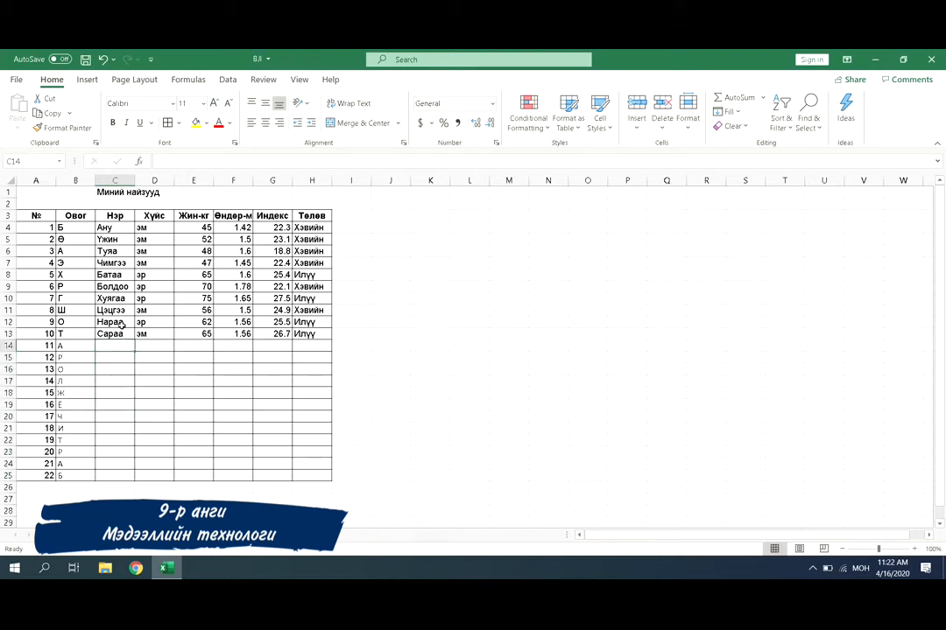
{"action": "type", "text": "бАтаа"}
{"action": "key", "text": "BackSpace"}
{"action": "key", "text": "BackSpace"}
{"action": "key", "text": "BackSpace"}
{"action": "key", "text": "BackSpace"}
{"action": "key", "text": "BackSpace"}
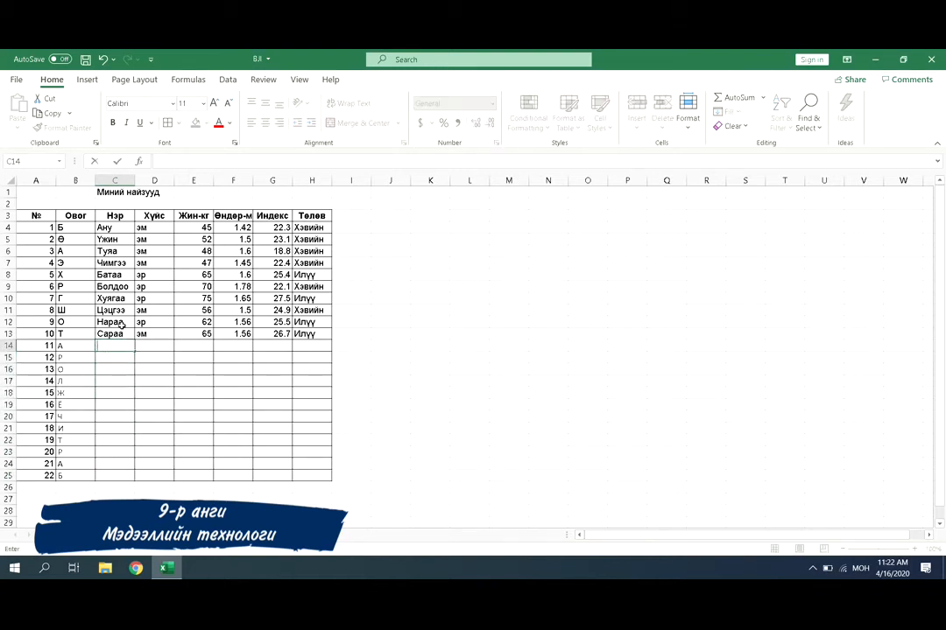
{"action": "type", "text": "Баяраа"}
{"action": "key", "text": "Return"}
{"action": "type", "text": "Болдоо"}
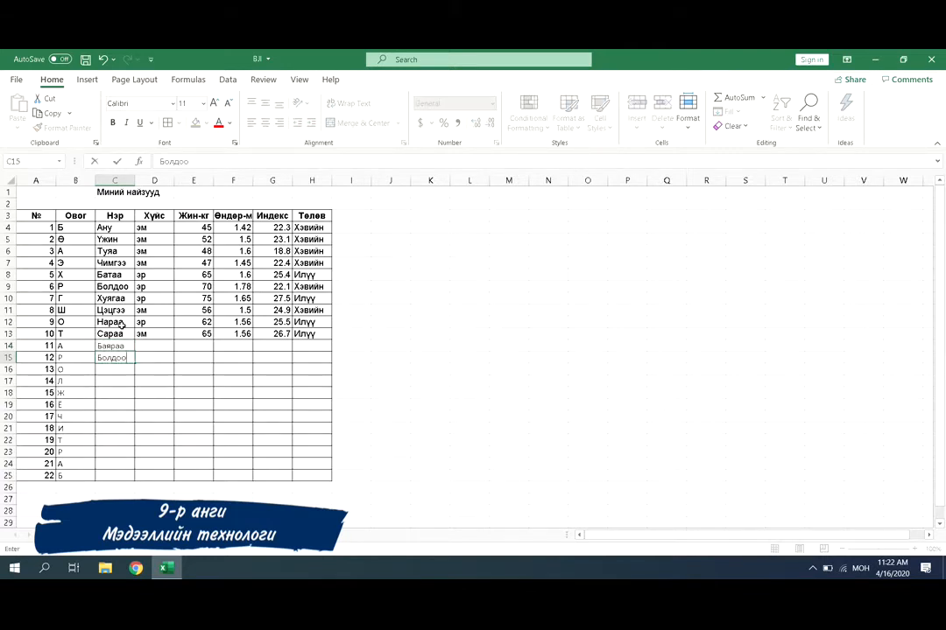
{"action": "key", "text": "Return"}
Step: Fill in the first names of entries 13 to 16 in cells C16 to C19
{"action": "type", "text": "Хо"}
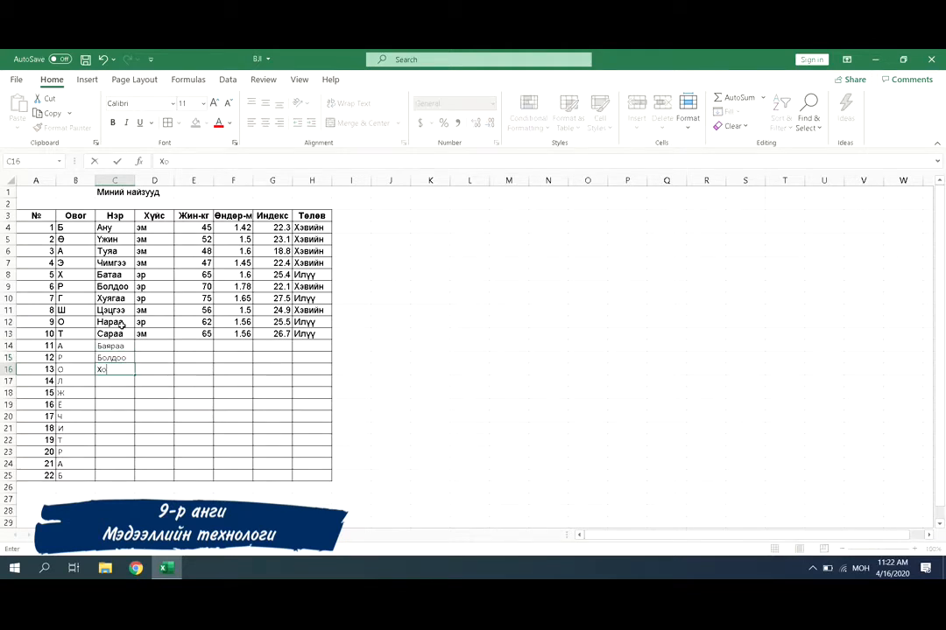
{"action": "type", "text": "рлоо"}
{"action": "key", "text": "Return"}
{"action": "type", "text": "Хуягаа"}
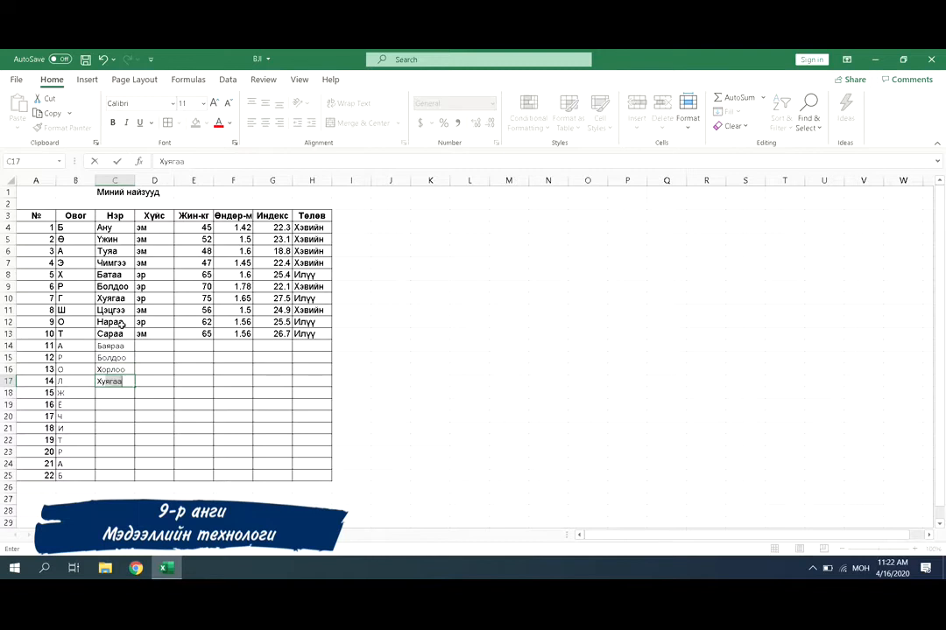
{"action": "key", "text": "Return"}
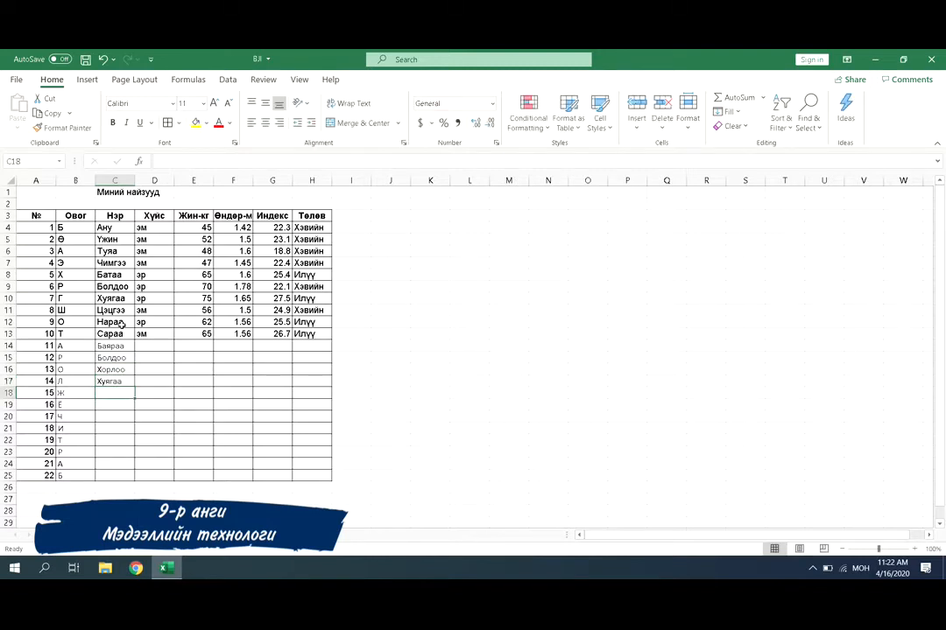
{"action": "type", "text": "Нараа"}
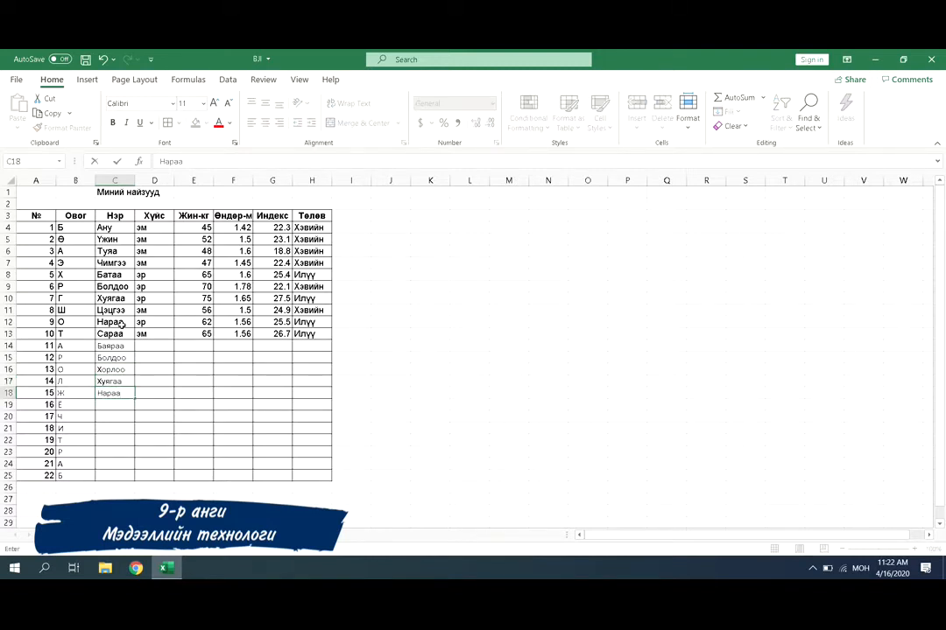
{"action": "key", "text": "Return"}
{"action": "type", "text": "Су"}
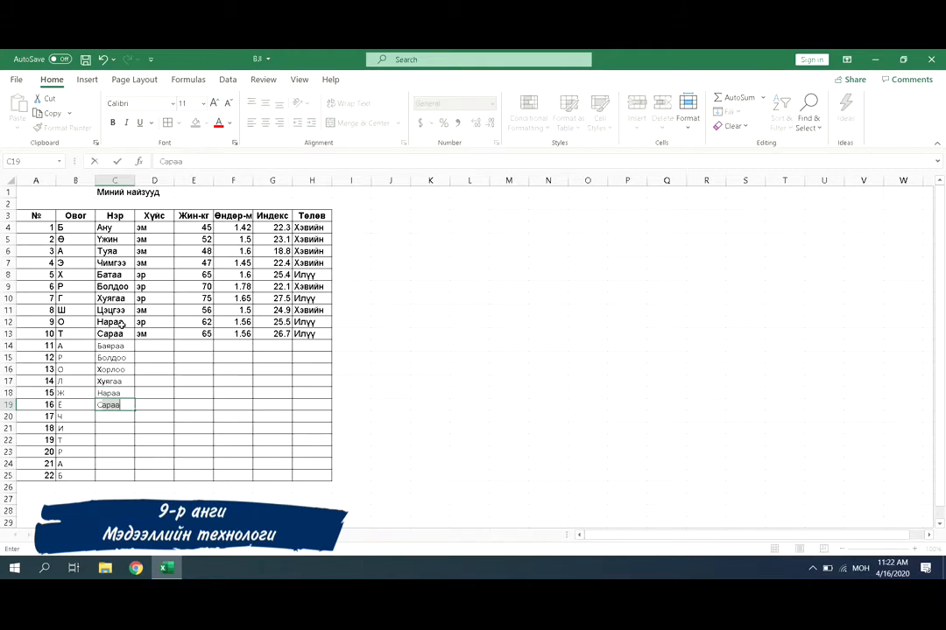
{"action": "type", "text": "вдаа"}
{"action": "key", "text": "Return"}
Step: Fill in the first names of entries 17 to 19 in cells C20 to C22
{"action": "type", "text": "Энх"}
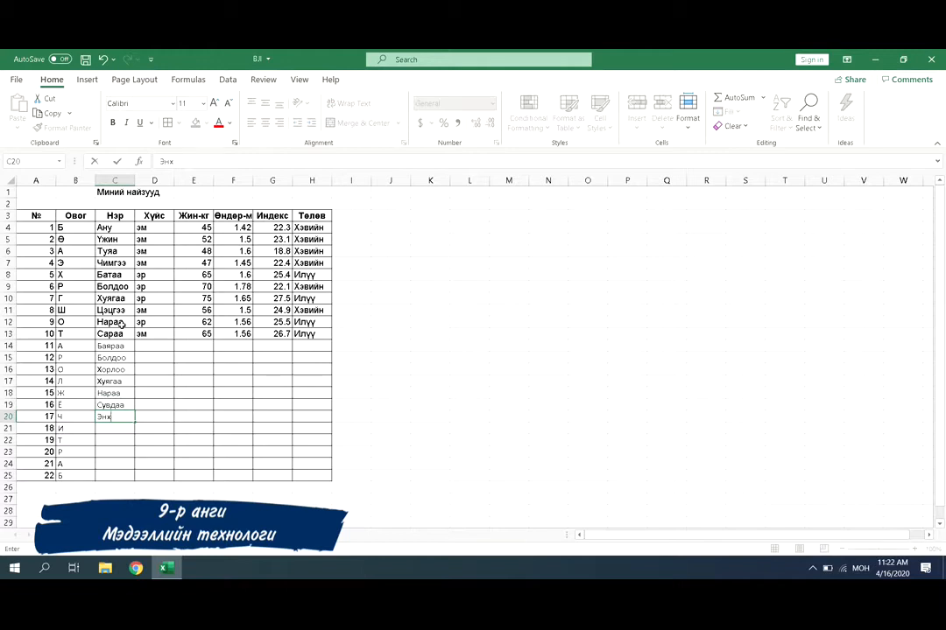
{"action": "type", "text": "жин"}
{"action": "key", "text": "Return"}
{"action": "type", "text": "Ану"}
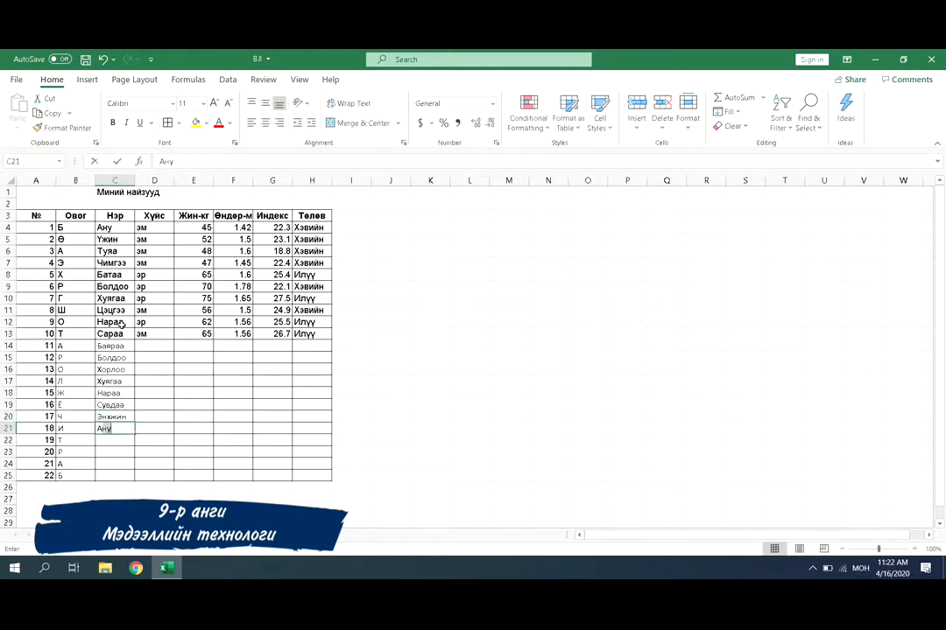
{"action": "type", "text": "жин"}
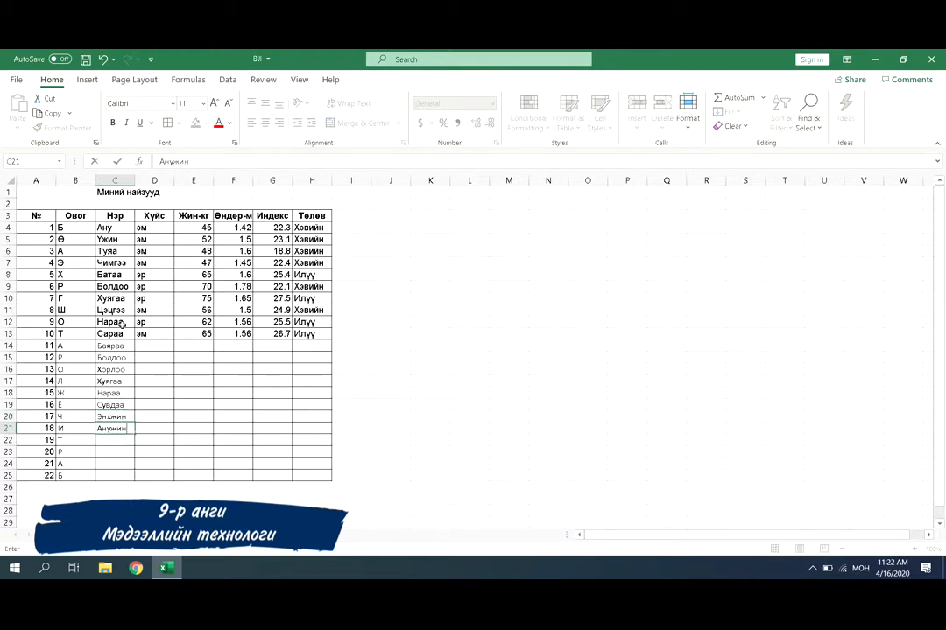
{"action": "key", "text": "Return"}
{"action": "type", "text": "Ану"}
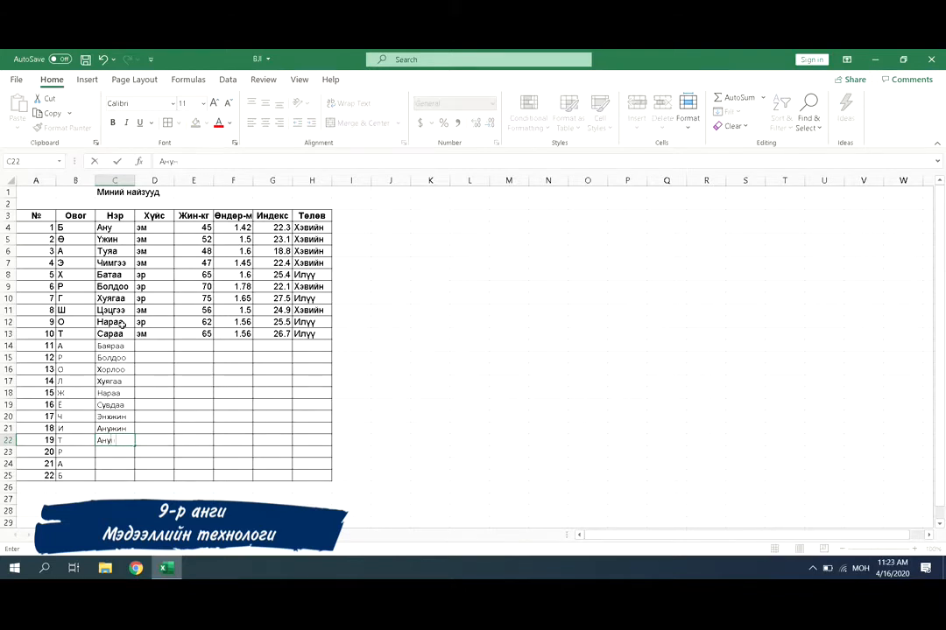
{"action": "type", "text": "н"}
{"action": "key", "text": "Return"}
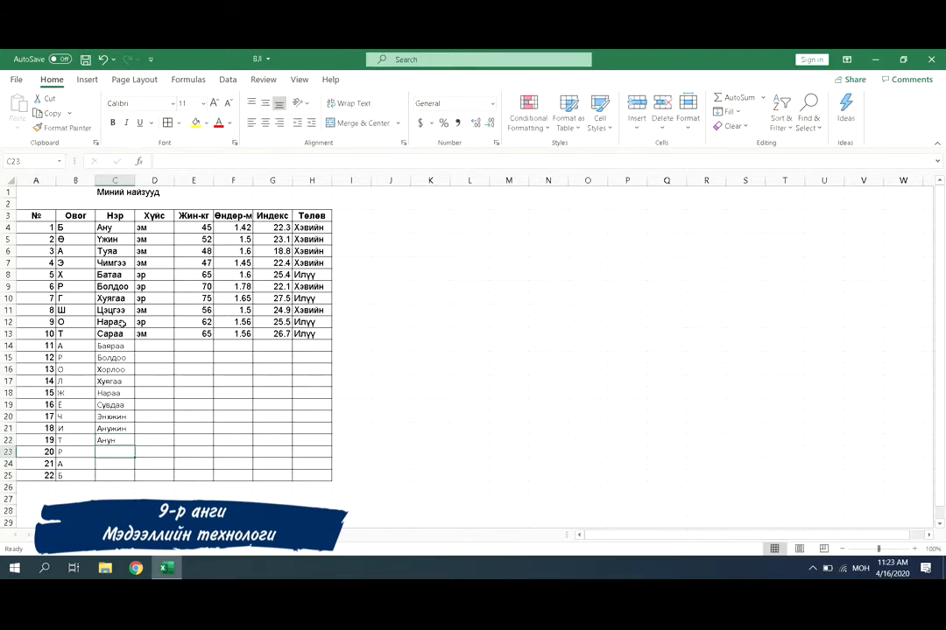
Step: Fill in the first names of entries 20 to 22 in cells C23 to C25
{"action": "type", "text": "Өсөхөө"}
{"action": "key", "text": "Return"}
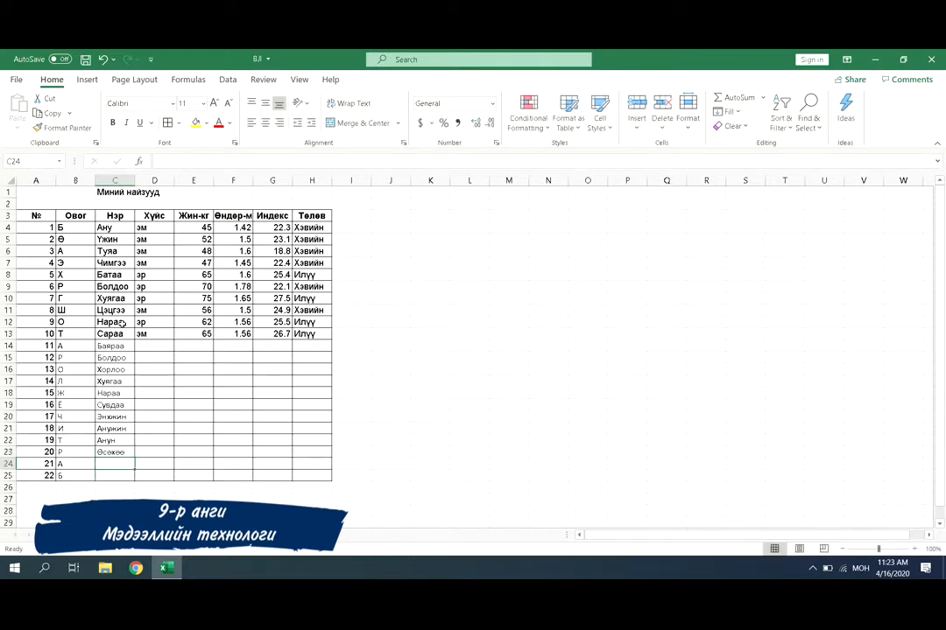
{"action": "type", "text": "Туяа"}
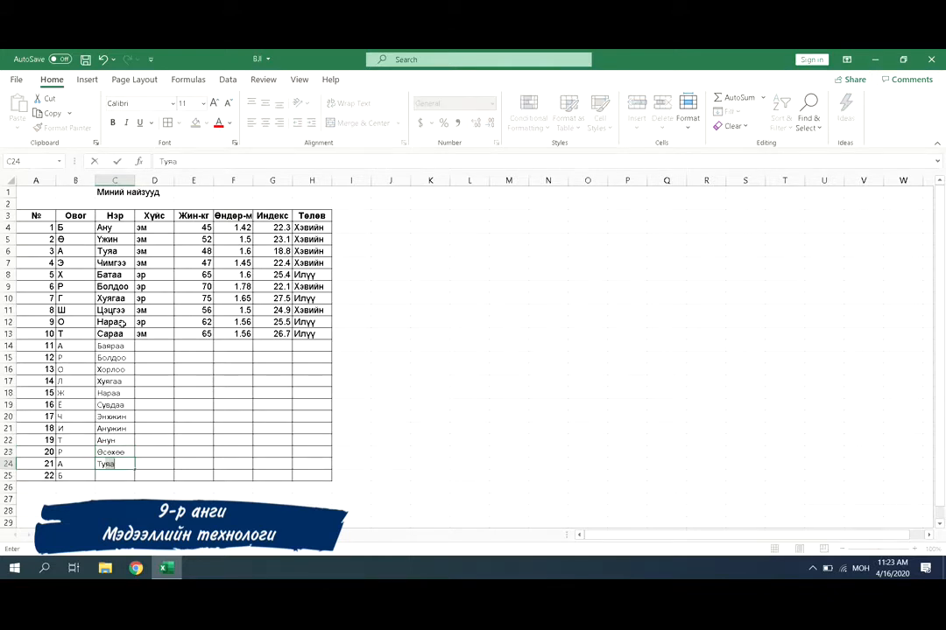
{"action": "type", "text": "цэцэг"}
{"action": "key", "text": "Return"}
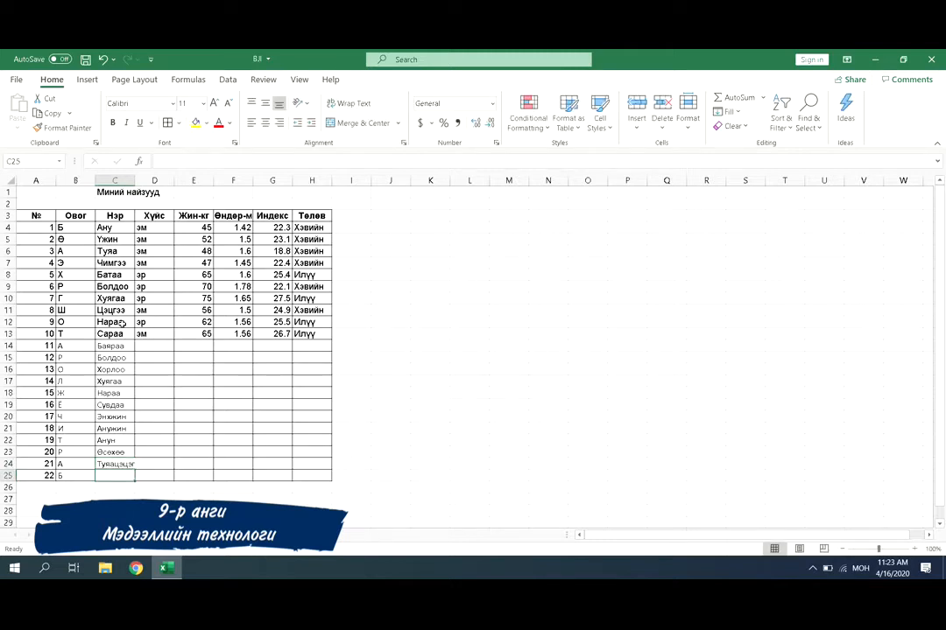
{"action": "type", "text": "Урнаа"}
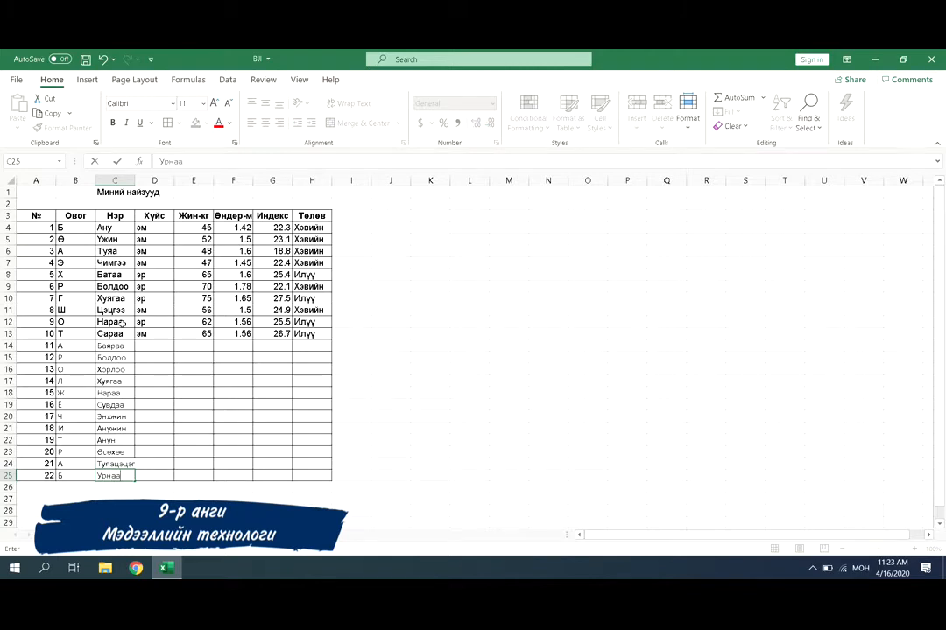
{"action": "key", "text": "Tab"}
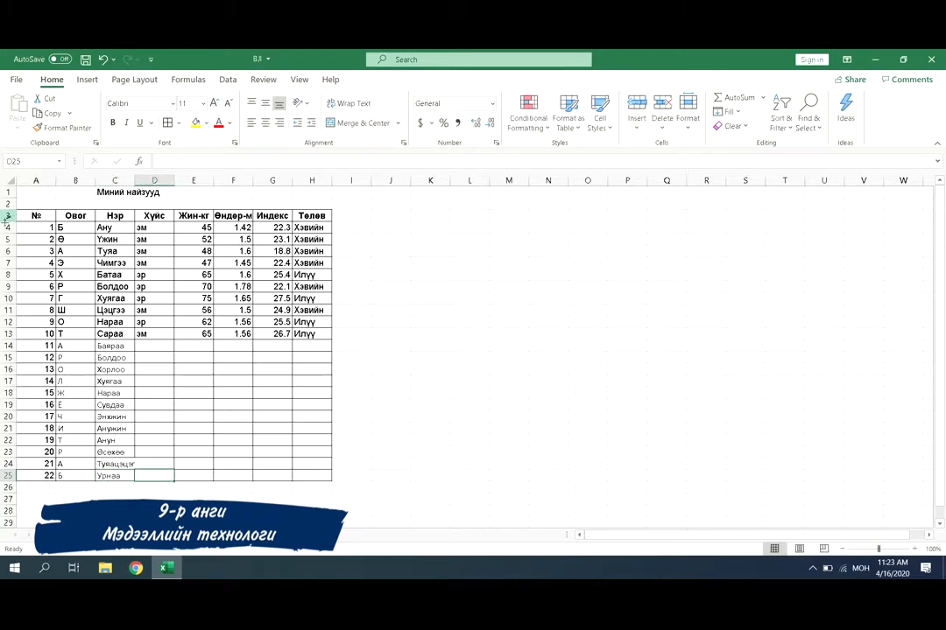
Step: Set the font of cells B14:H25 to Arial and widen column C to fit the longest first name
{"action": "left_click_drag", "start_coordinate": [73, 346], "coordinate": [317, 480]}
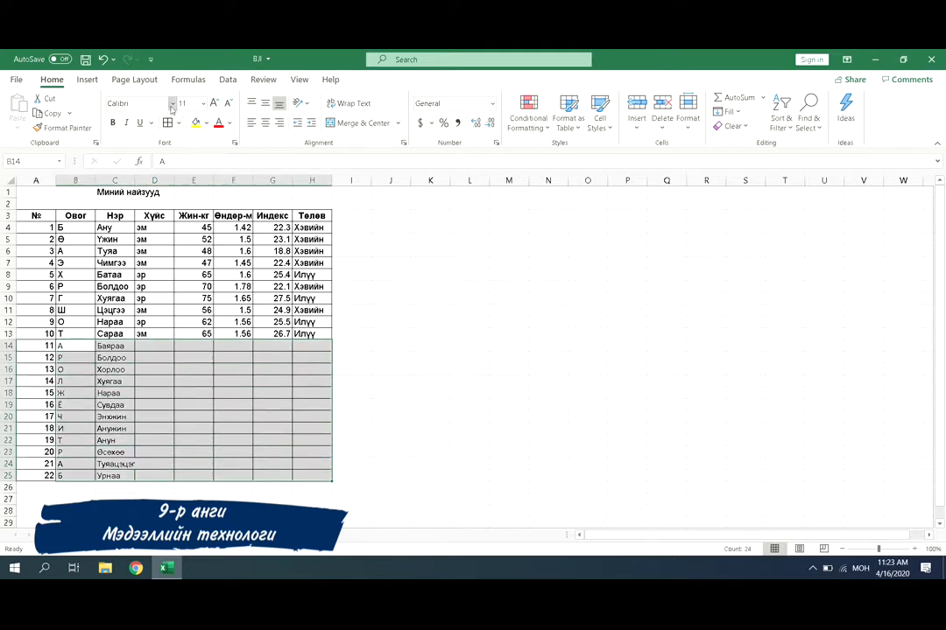
{"action": "left_click", "coordinate": [173, 103]}
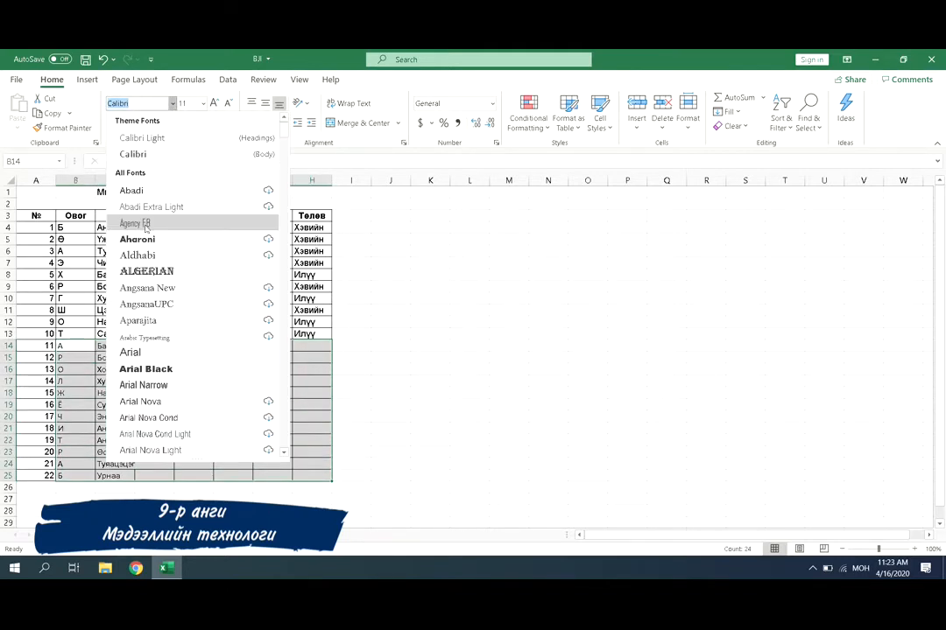
{"action": "scroll", "coordinate": [167, 342], "scroll_direction": "down", "scroll_amount": 3}
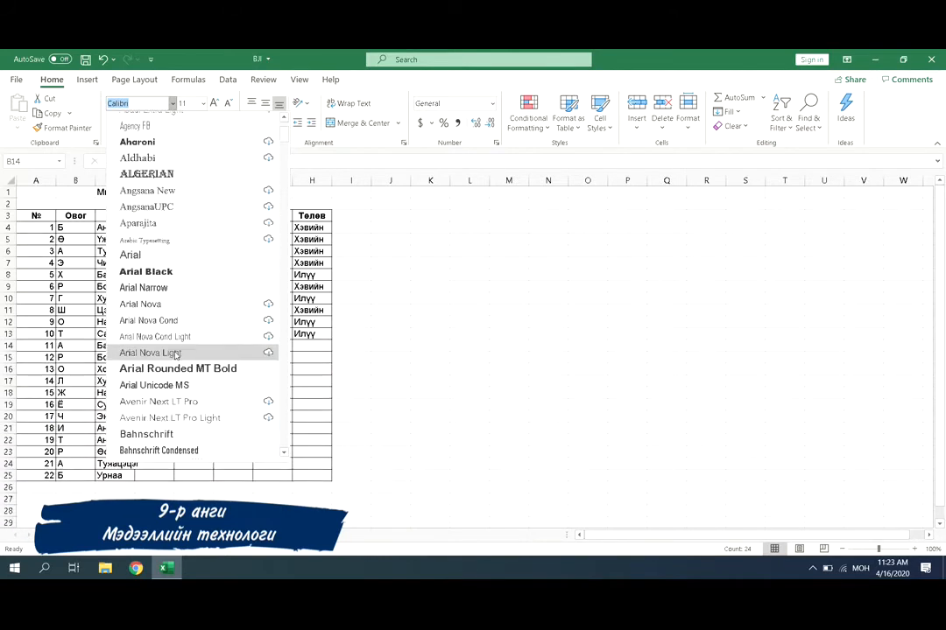
{"action": "left_click", "coordinate": [167, 352]}
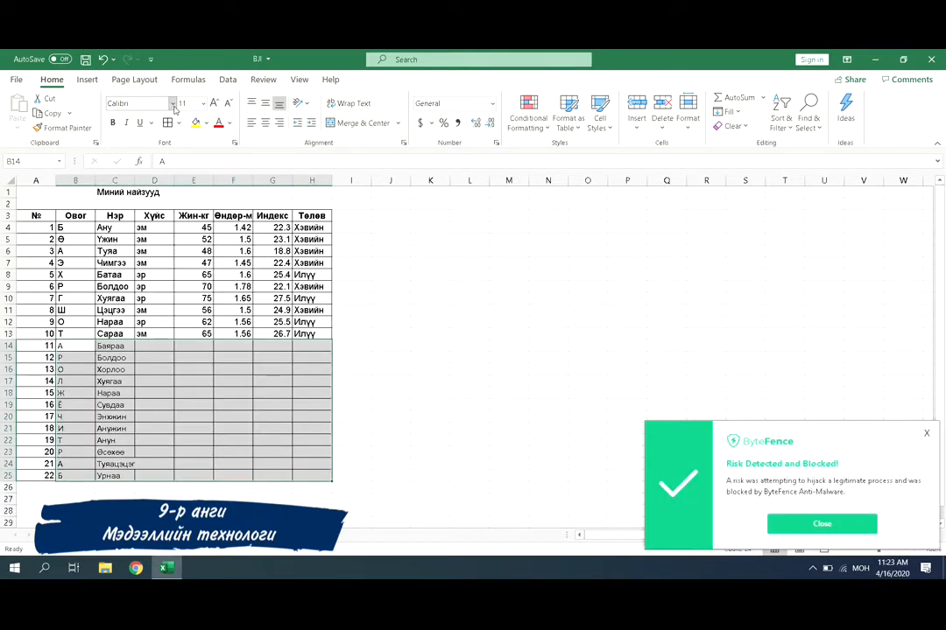
{"action": "left_click", "coordinate": [172, 104]}
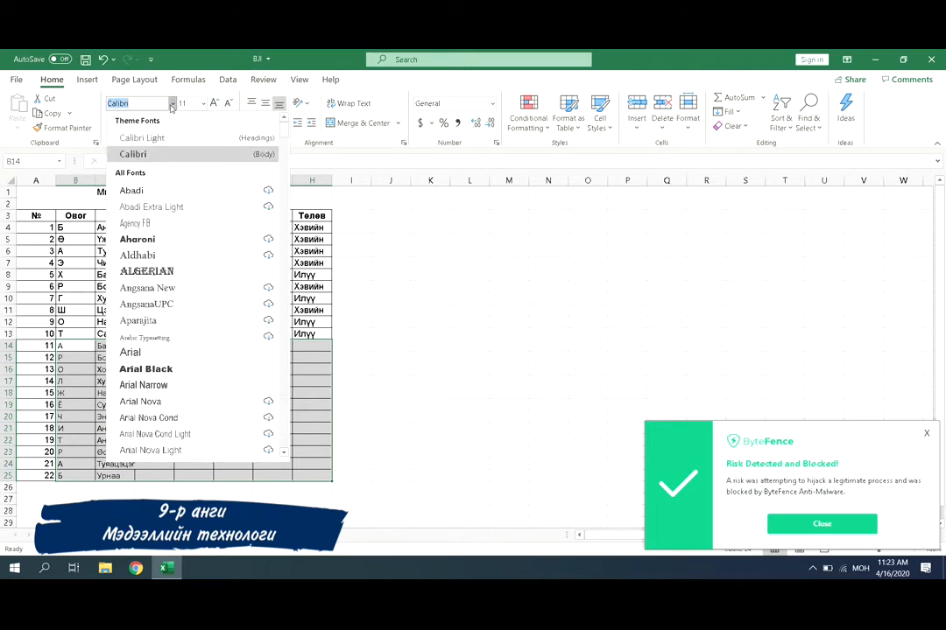
{"action": "left_click", "coordinate": [158, 355]}
{"action": "left_click_drag", "start_coordinate": [134, 180], "coordinate": [156, 181]}
Step: Enter the gender эр in cell D14 and fill it down through D25
{"action": "left_click", "coordinate": [174, 346]}
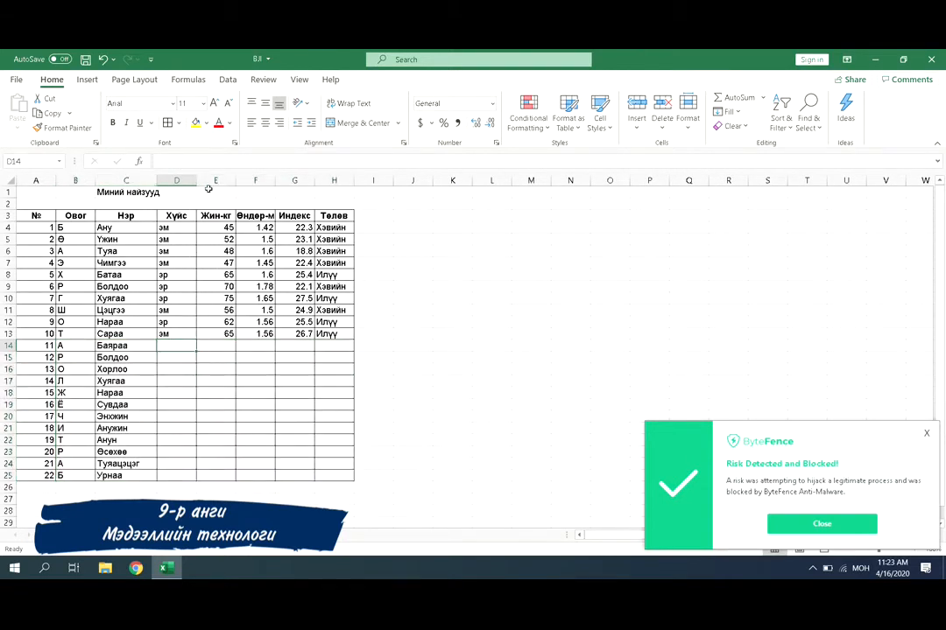
{"action": "type", "text": "эр"}
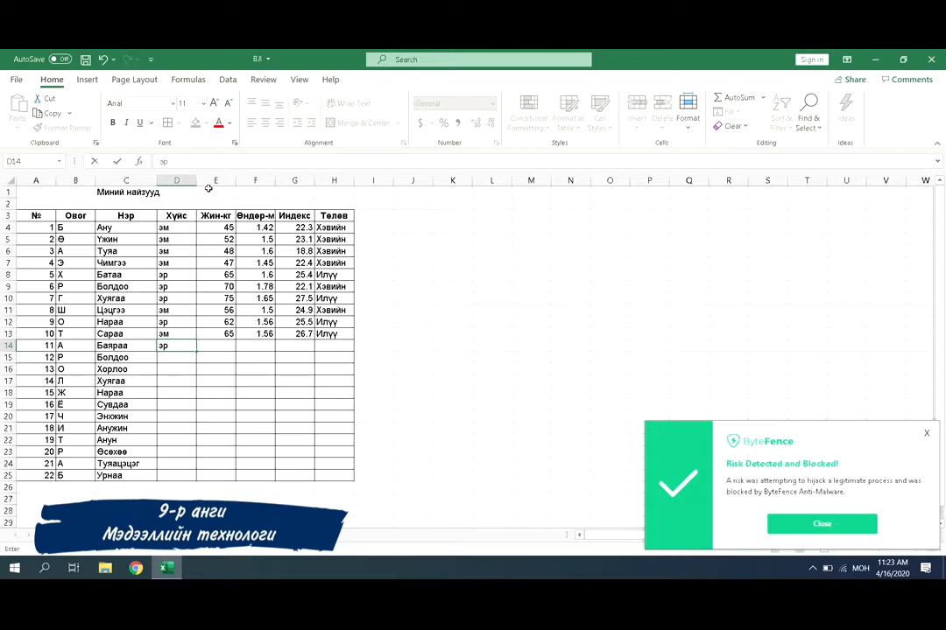
{"action": "key", "text": "ctrl+Return"}
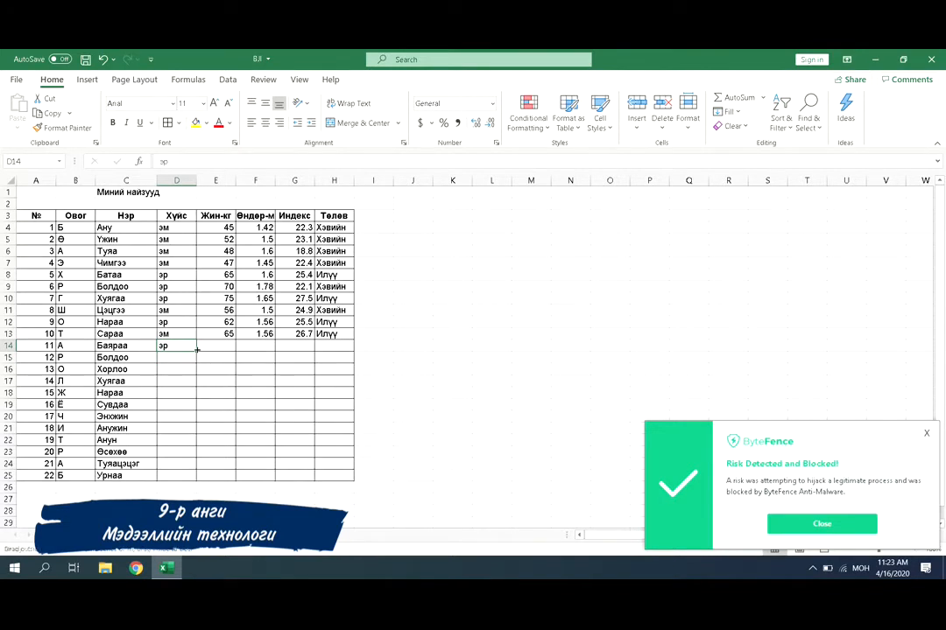
{"action": "left_click_drag", "start_coordinate": [197, 350], "coordinate": [197, 477]}
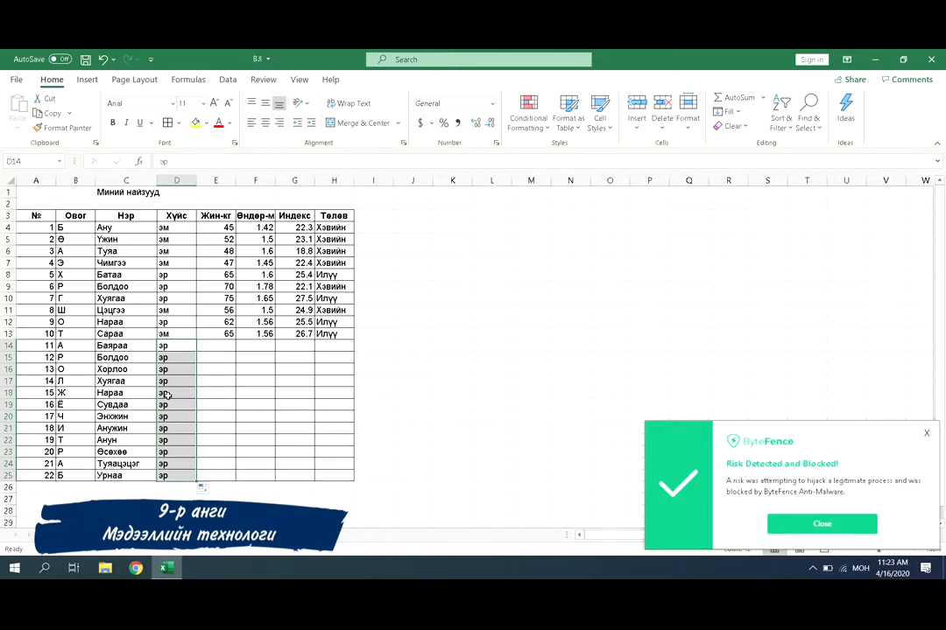
Step: Change the gender to эм in cells D18 to D22
{"action": "left_click", "coordinate": [167, 396]}
{"action": "type", "text": "э"}
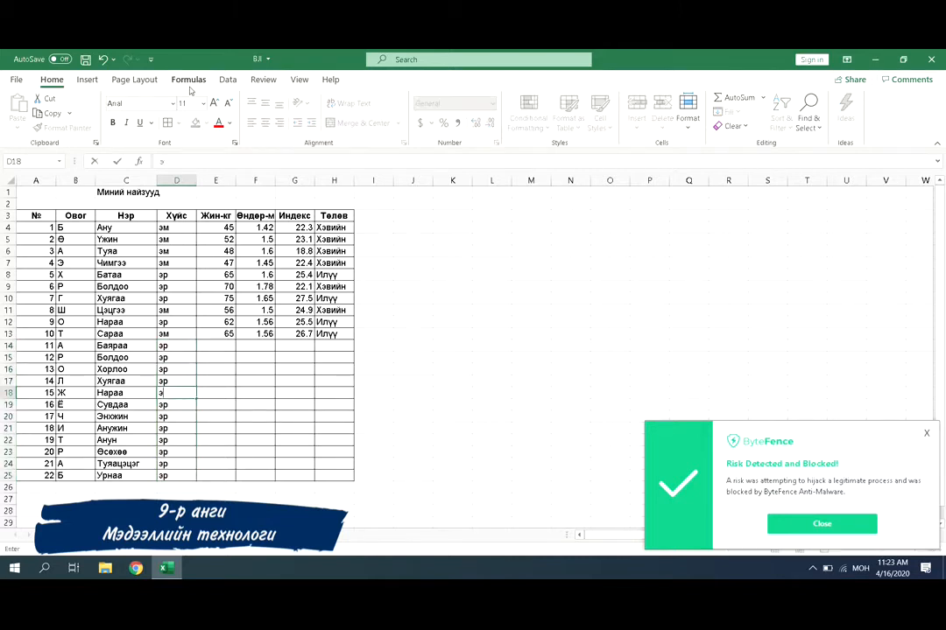
{"action": "type", "text": "м0"}
{"action": "key", "text": "BackSpace"}
{"action": "key", "text": "Return"}
{"action": "type", "text": "эм"}
{"action": "key", "text": "Return"}
{"action": "type", "text": "эм"}
{"action": "key", "text": "Return"}
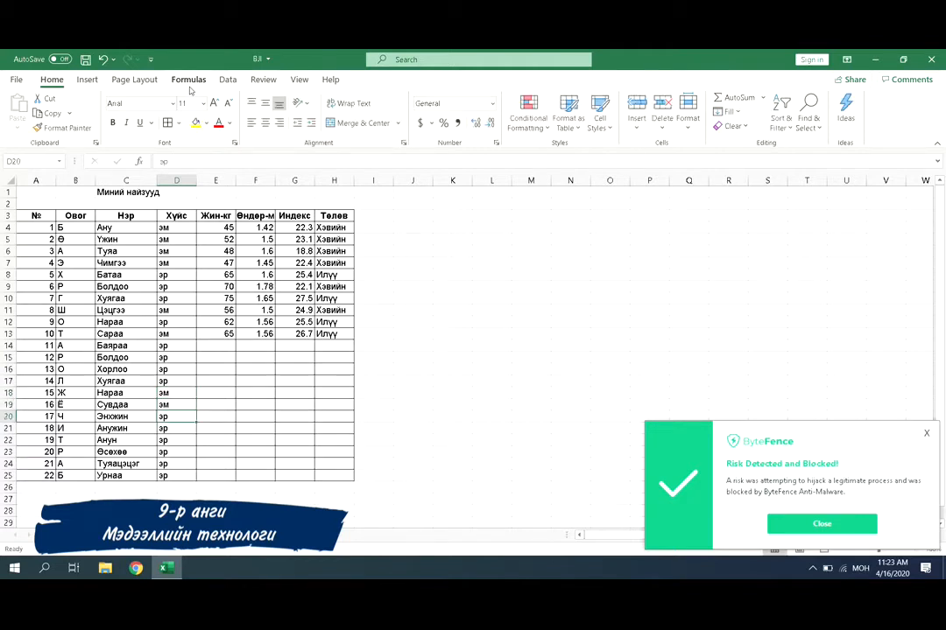
{"action": "type", "text": "эм"}
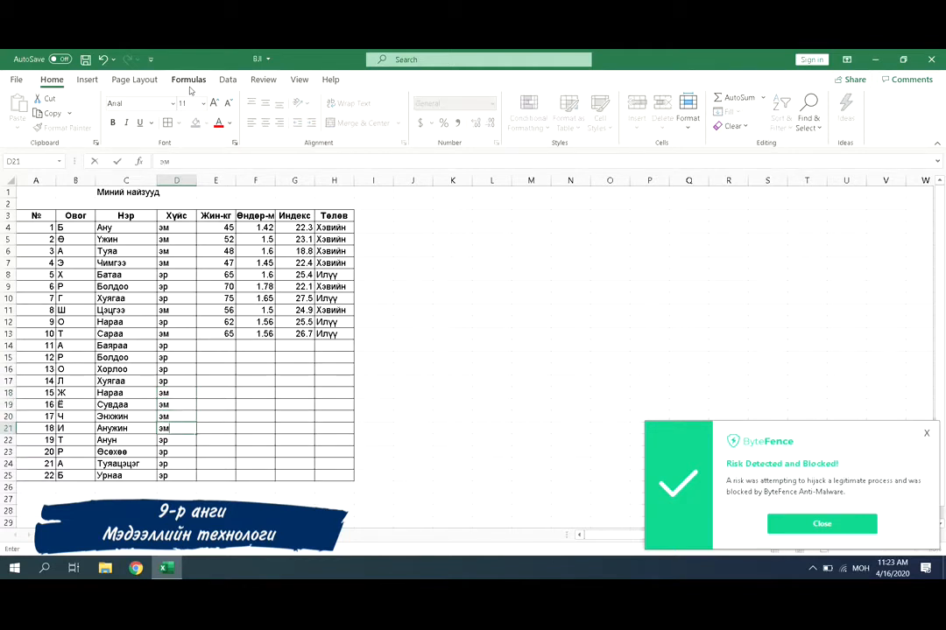
{"action": "key", "text": "Return"}
{"action": "type", "text": "эм"}
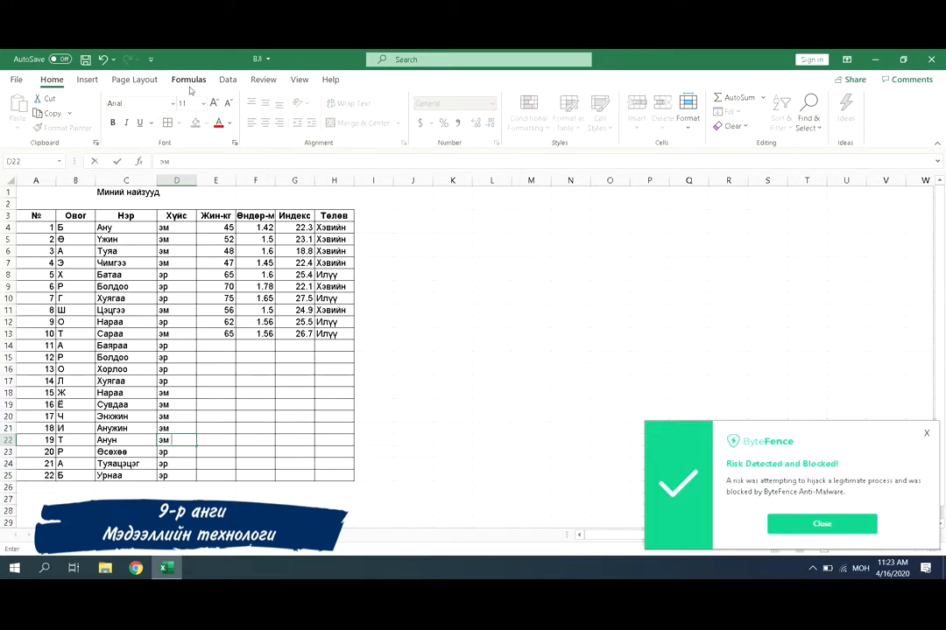
{"action": "key", "text": "Return"}
Step: Change the gender to эм in cells D24 and D25, leaving out D23
{"action": "key", "text": "Return"}
{"action": "type", "text": "эм"}
{"action": "key", "text": "Return"}
{"action": "type", "text": "эм"}
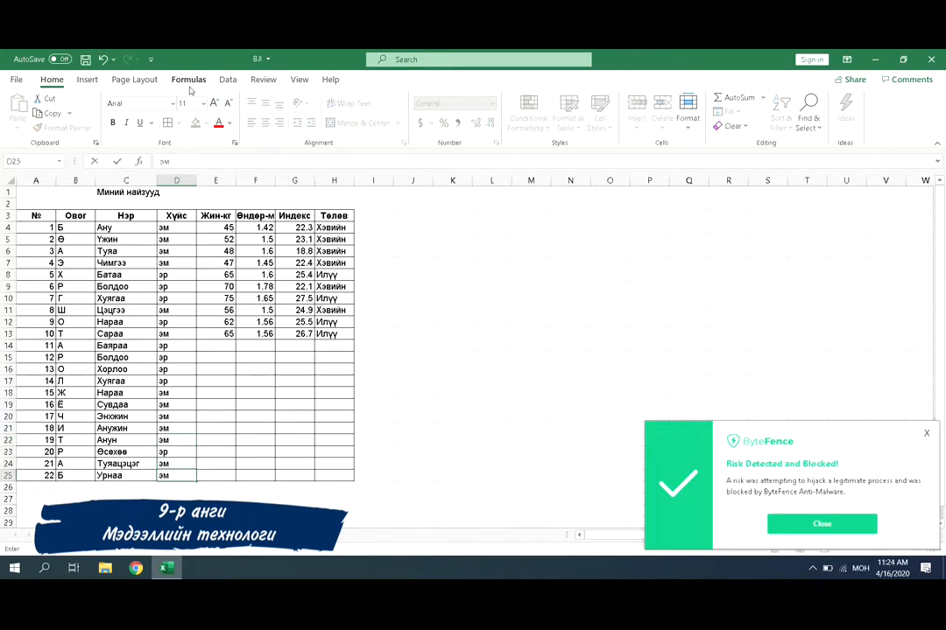
{"action": "key", "text": "Right"}
Step: Enter the weights 78, 80 and 67 in cells E14 to E16
{"action": "key", "text": "Up"}
{"action": "key", "text": "Up"}
{"action": "key", "text": "Up"}
{"action": "key", "text": "Up"}
{"action": "key", "text": "Up"}
{"action": "key", "text": "Up"}
{"action": "key", "text": "Up"}
{"action": "key", "text": "Up"}
{"action": "key", "text": "Up"}
{"action": "key", "text": "Up"}
{"action": "key", "text": "Up"}
{"action": "key", "text": "alt+shift"}
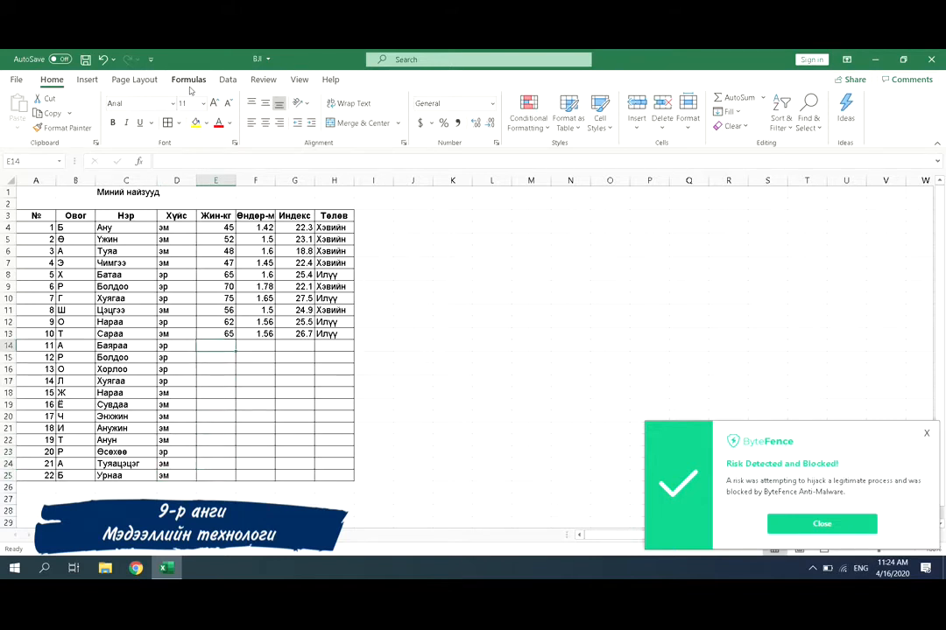
{"action": "type", "text": "78"}
{"action": "key", "text": "Return"}
{"action": "type", "text": "80"}
{"action": "key", "text": "Return"}
{"action": "type", "text": "67"}
{"action": "key", "text": "Return"}
Step: Enter the weights 56, 45 and 67 in cells E17 to E19
{"action": "type", "text": "56"}
{"action": "key", "text": "Return"}
{"action": "type", "text": "45"}
{"action": "key", "text": "Return"}
{"action": "type", "text": "67"}
{"action": "key", "text": "Return"}
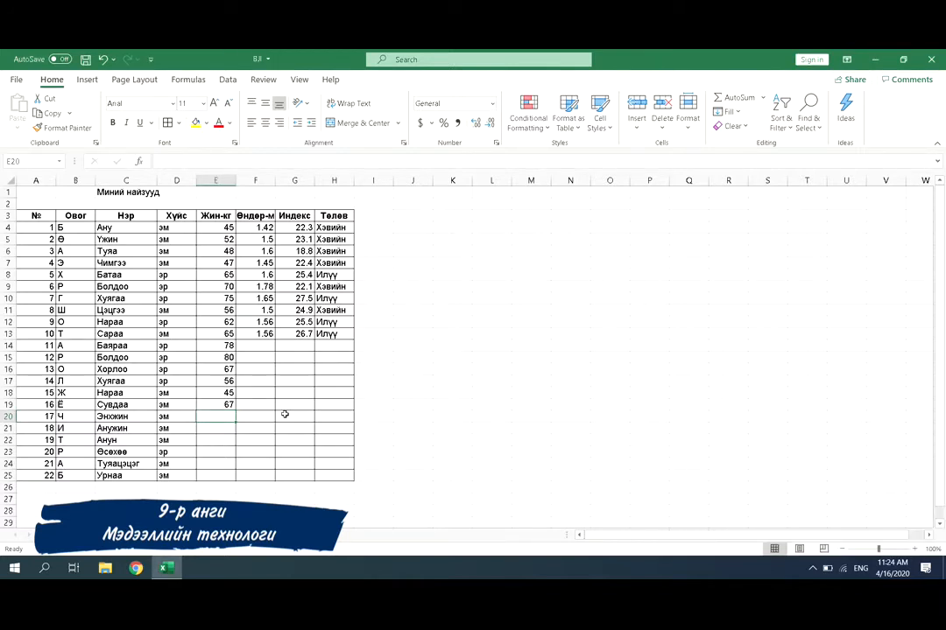
Step: Enter the weights 78, 76 and 65 in cells E20 to E22
{"action": "type", "text": "78"}
{"action": "key", "text": "Return"}
{"action": "type", "text": "76"}
{"action": "key", "text": "Return"}
{"action": "type", "text": "65"}
{"action": "key", "text": "Return"}
Step: Enter the weights 65, 45 and 58 in cells E23 to E25, keeping E26 empty
{"action": "type", "text": "65"}
{"action": "key", "text": "Return"}
{"action": "type", "text": "45"}
{"action": "key", "text": "Return"}
{"action": "type", "text": "58"}
{"action": "key", "text": "Return"}
{"action": "type", "text": "69"}
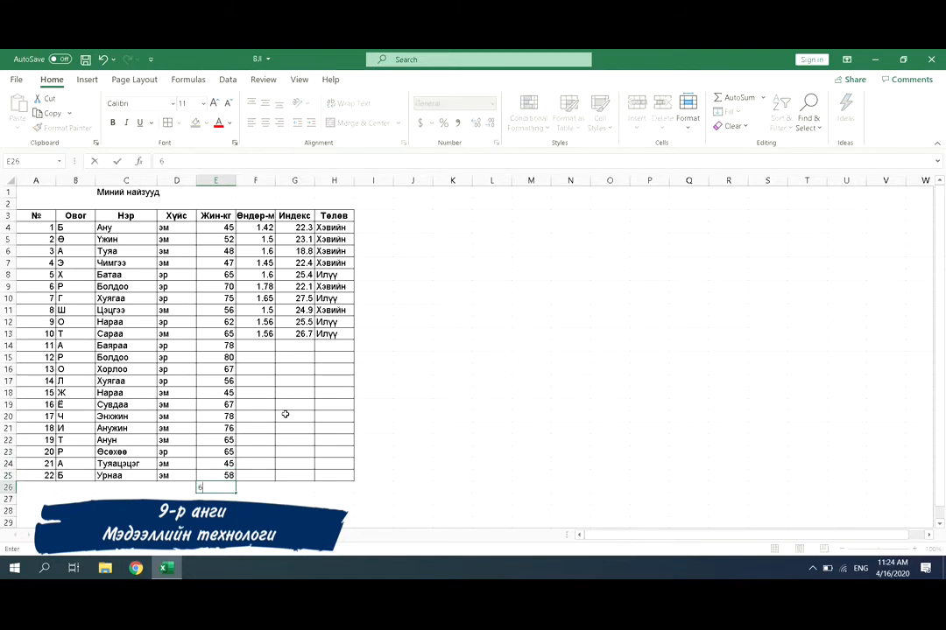
{"action": "key", "text": "Escape"}
Step: Enter the heights 1.45 and 1.56 in cells F14 and F15
{"action": "key", "text": "Up"}
{"action": "key", "text": "Up"}
{"action": "key", "text": "Up"}
{"action": "key", "text": "Up"}
{"action": "key", "text": "Up"}
{"action": "key", "text": "Up"}
{"action": "key", "text": "Up"}
{"action": "key", "text": "Up"}
{"action": "key", "text": "Up"}
{"action": "key", "text": "Up"}
{"action": "key", "text": "Up"}
{"action": "key", "text": "Up"}
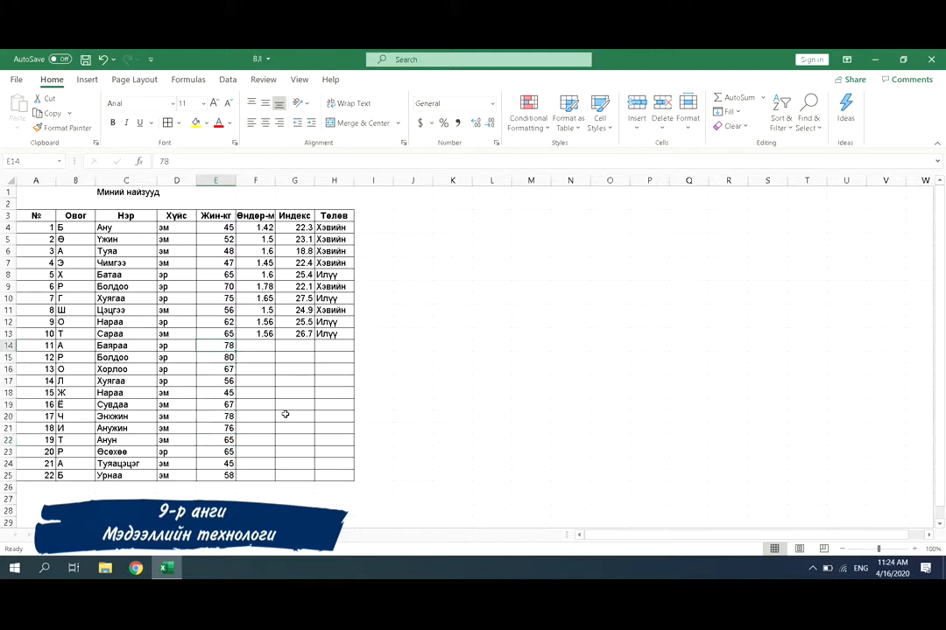
{"action": "key", "text": "Right"}
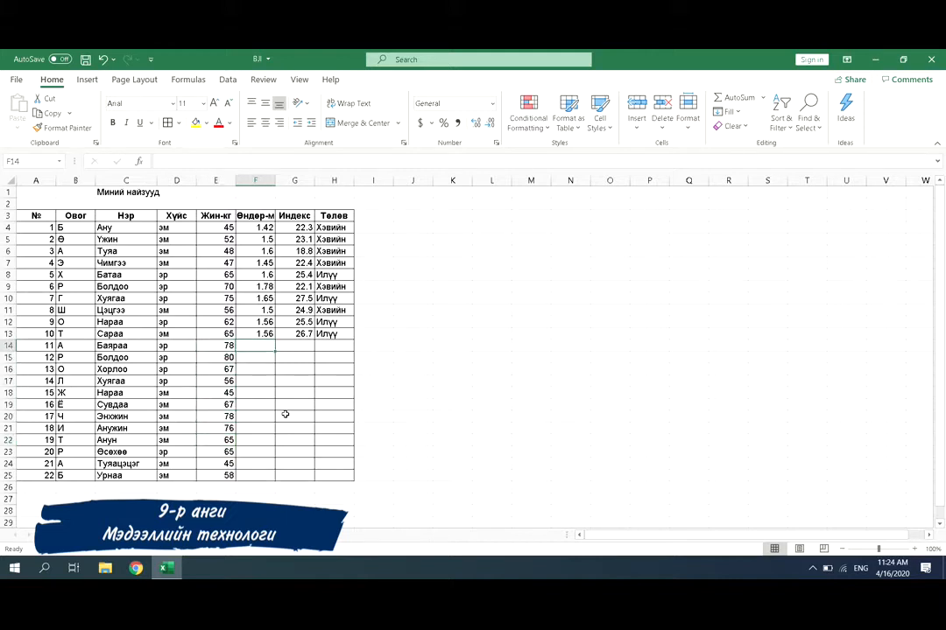
{"action": "type", "text": "1"}
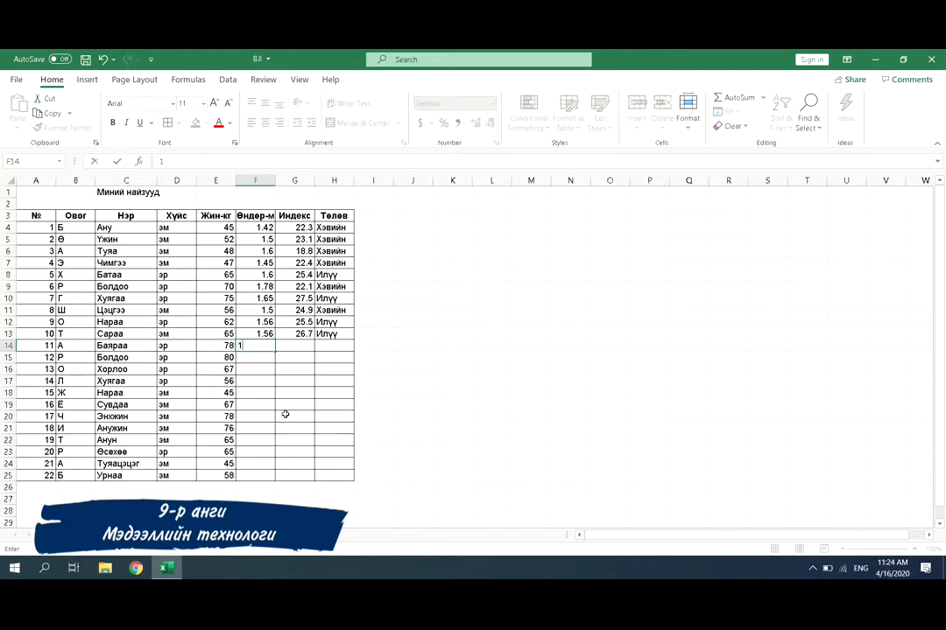
{"action": "type", "text": ".45"}
{"action": "key", "text": "Return"}
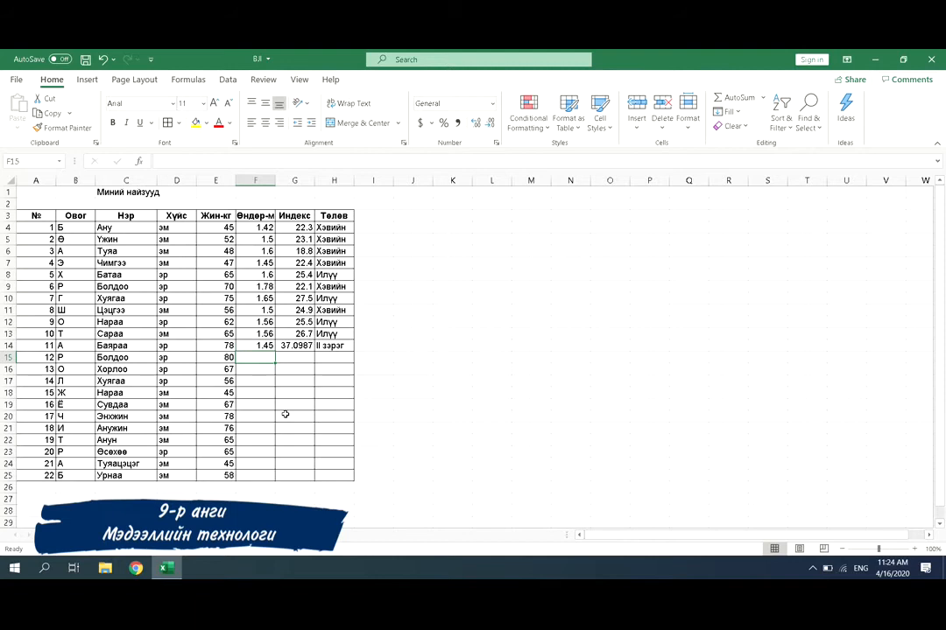
{"action": "type", "text": "1.56"}
{"action": "key", "text": "Return"}
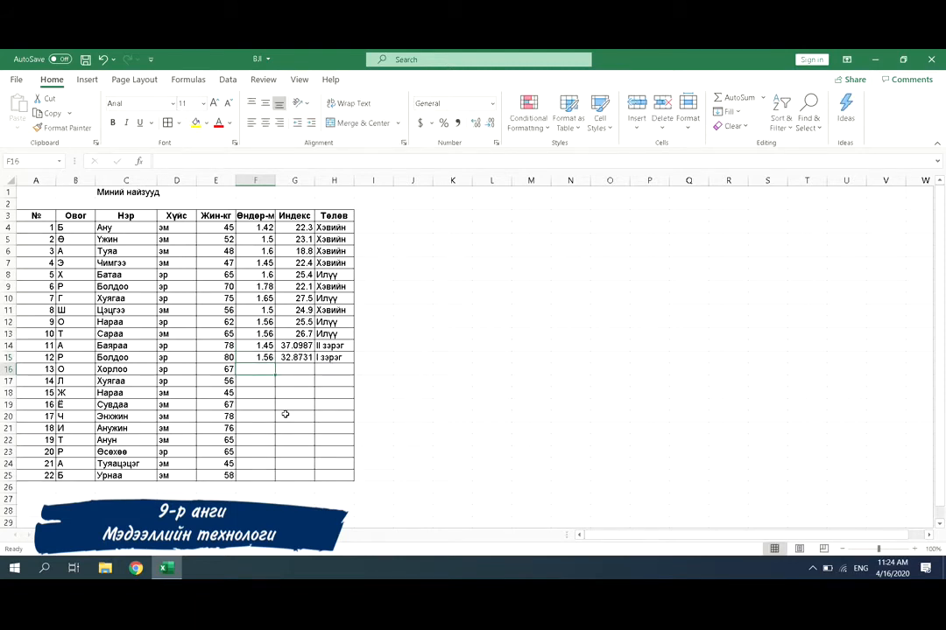
Step: Enter the heights 1.6, 1.45 and 1.45 in cells F16 to F18
{"action": "type", "text": "1.6"}
{"action": "key", "text": "Return"}
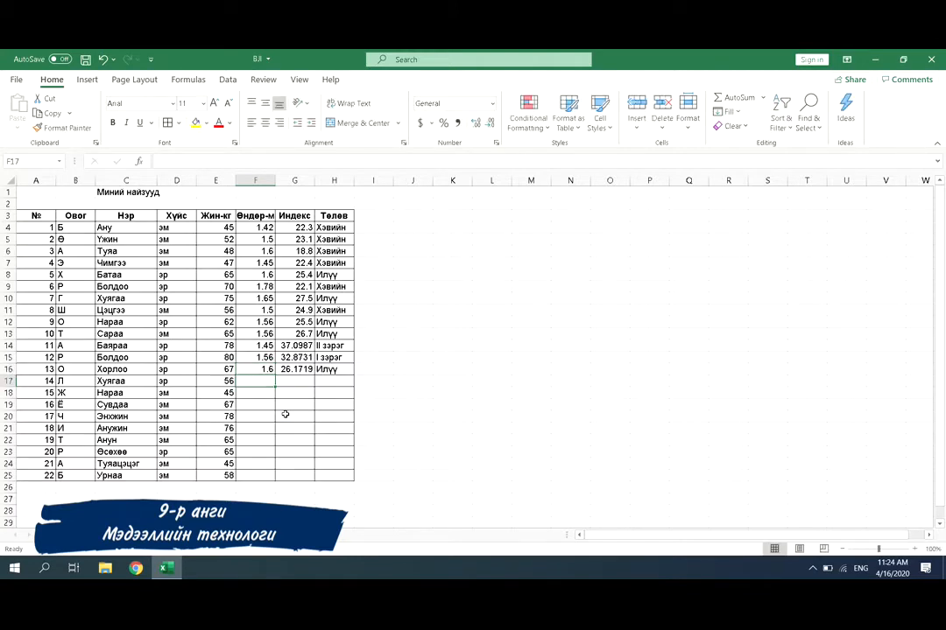
{"action": "type", "text": "1.45"}
{"action": "key", "text": "Return"}
{"action": "type", "text": "1"}
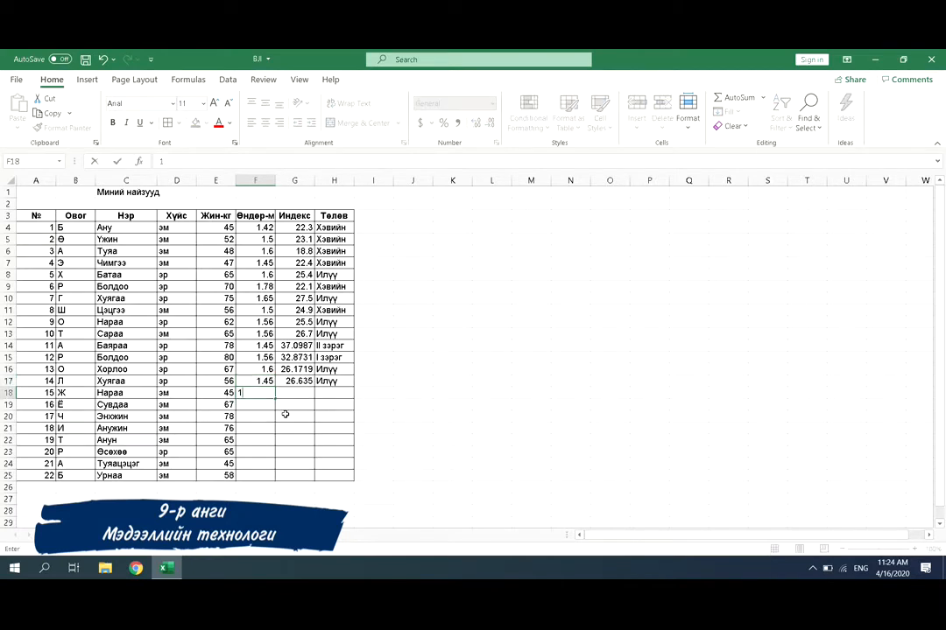
{"action": "type", "text": ".45"}
{"action": "key", "text": "Return"}
Step: Enter the heights 1.7, 1.8 and 1.78 in cells F19 to F21
{"action": "type", "text": "1"}
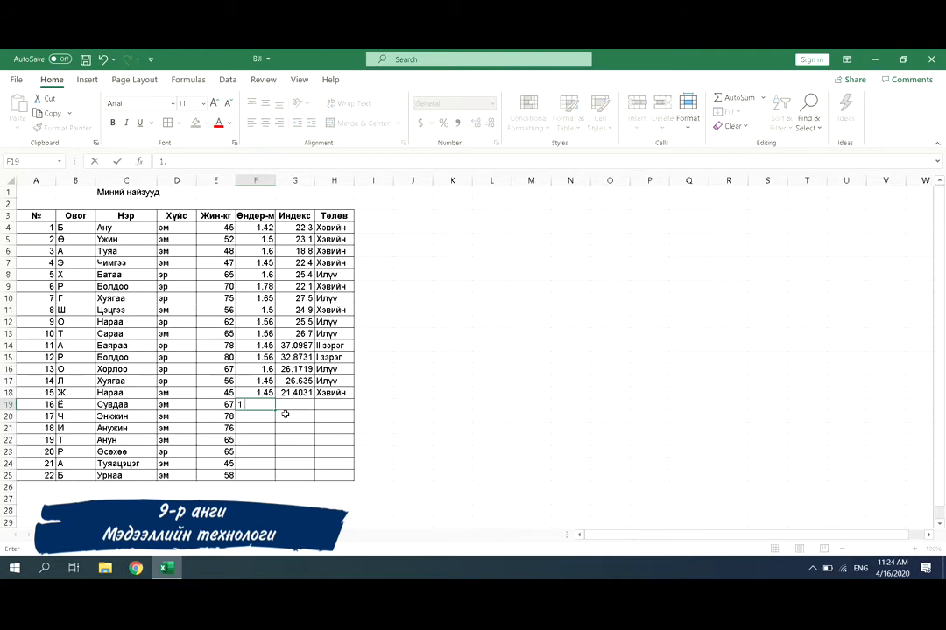
{"action": "type", "text": ".70"}
{"action": "key", "text": "Return"}
{"action": "type", "text": "1.8"}
{"action": "key", "text": "Return"}
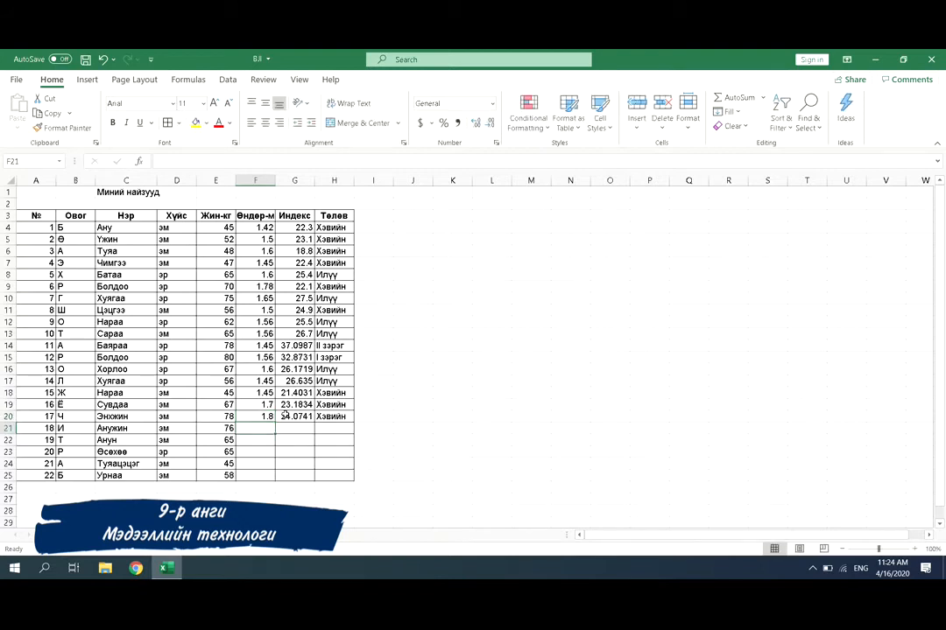
{"action": "type", "text": "1.78"}
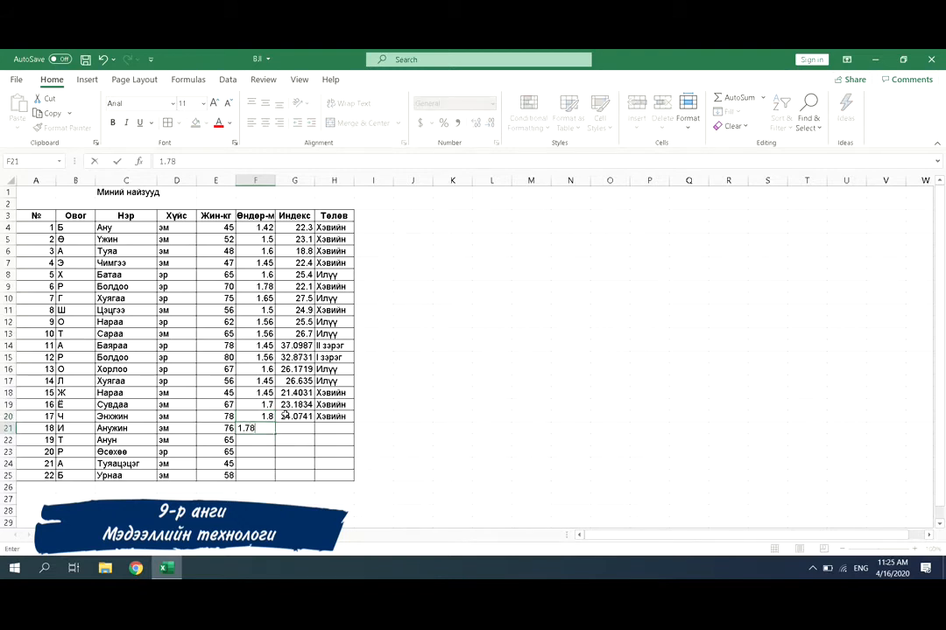
{"action": "key", "text": "Return"}
Step: Enter the heights 1.6, 1.5, 1.6 and 1.5 in cells F22 to F25
{"action": "type", "text": "1.6"}
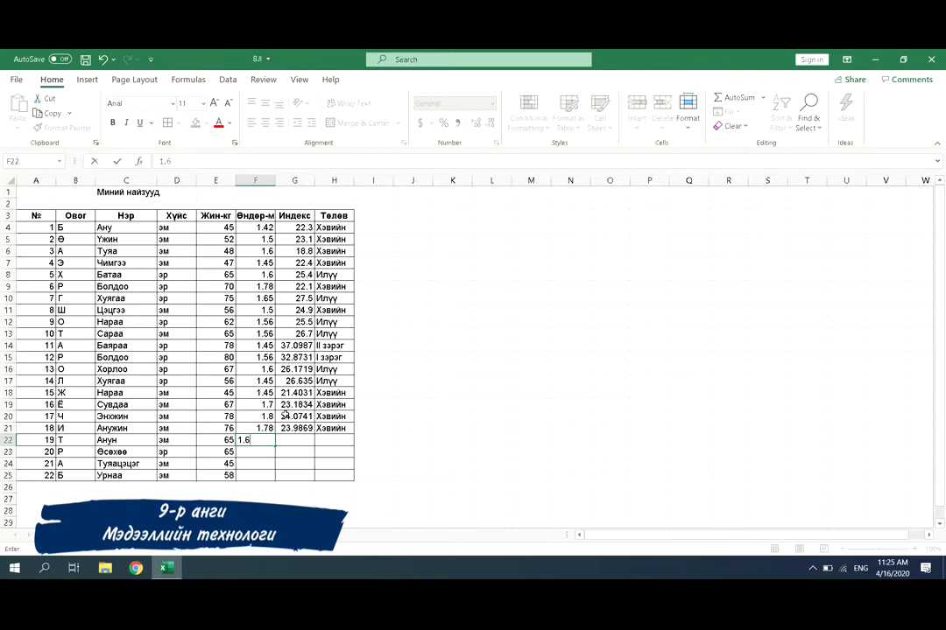
{"action": "key", "text": "Return"}
{"action": "type", "text": "1.5"}
{"action": "key", "text": "Return"}
{"action": "type", "text": "1.6"}
{"action": "key", "text": "Return"}
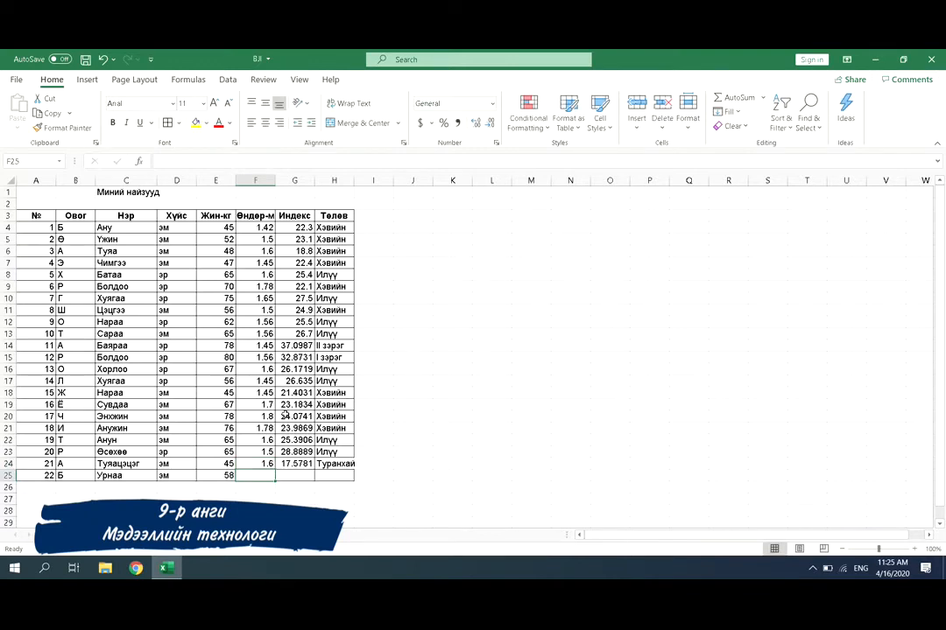
{"action": "type", "text": "1.5"}
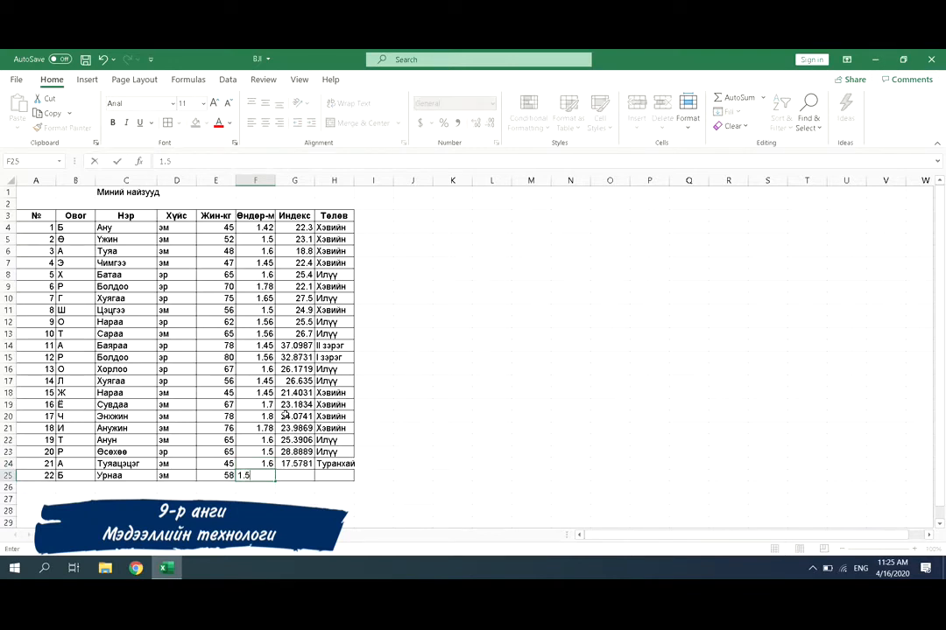
{"action": "key", "text": "Return"}
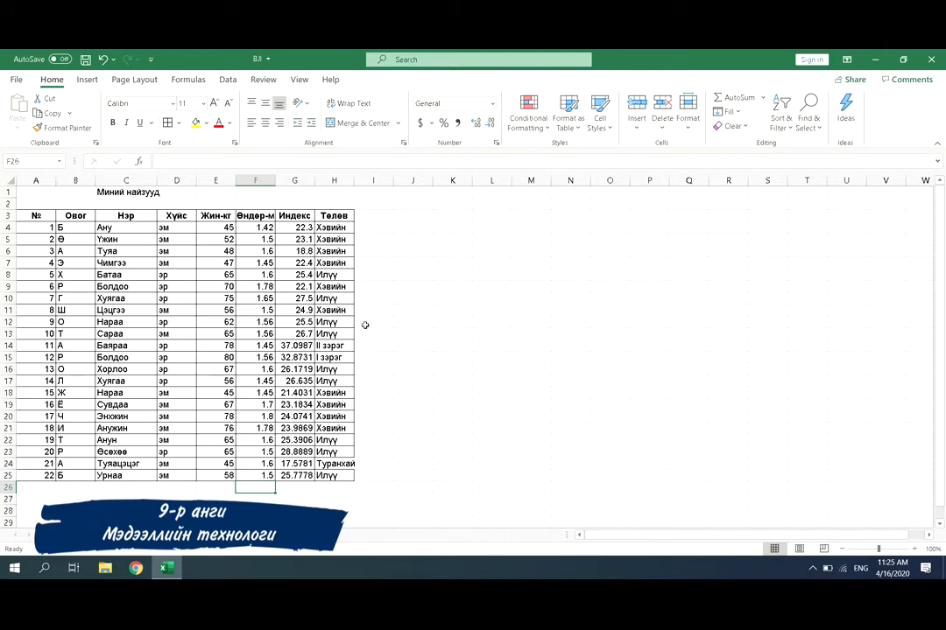
Step: Copy the one-decimal number format of cell G13 to the index values in G14:G25 with Format Painter
{"action": "left_click_drag", "start_coordinate": [295, 346], "coordinate": [296, 476]}
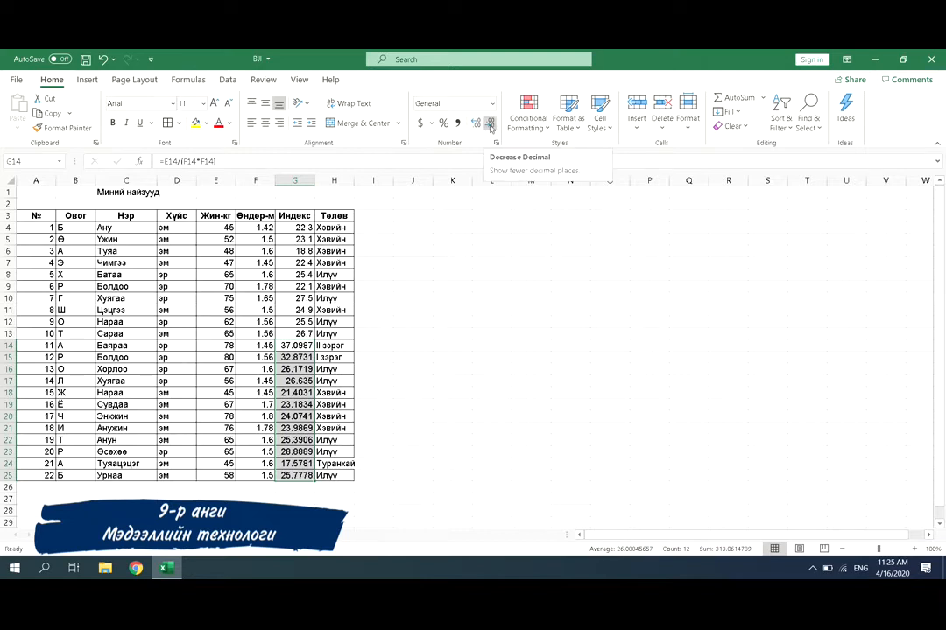
{"action": "left_click", "coordinate": [294, 334]}
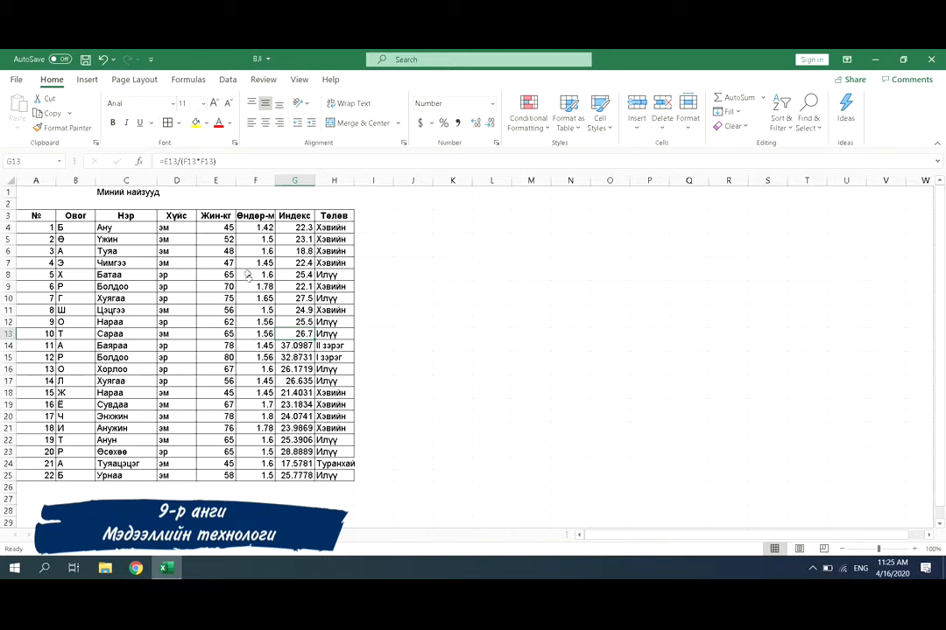
{"action": "left_click", "coordinate": [80, 132]}
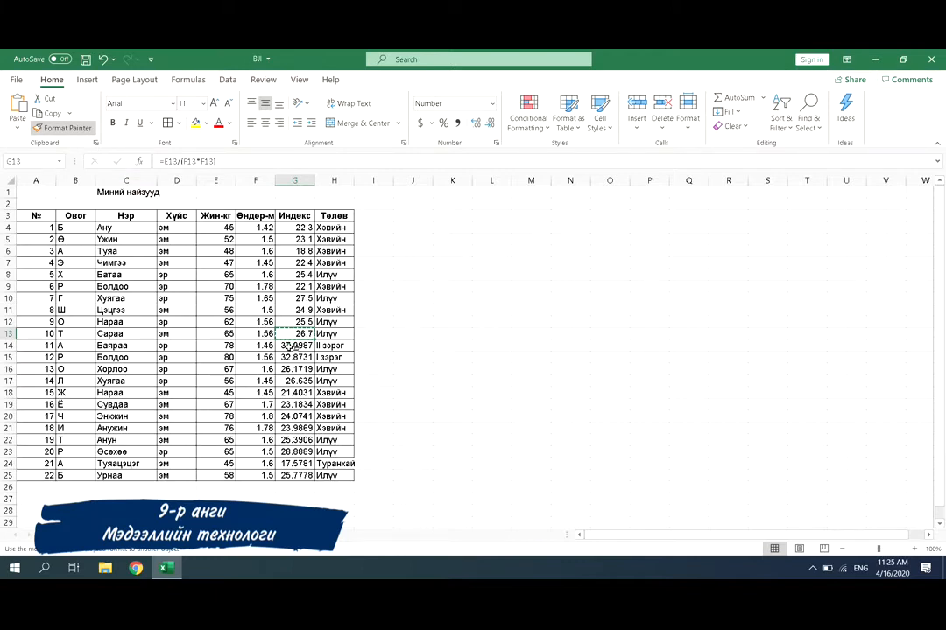
{"action": "left_click_drag", "start_coordinate": [289, 345], "coordinate": [300, 475]}
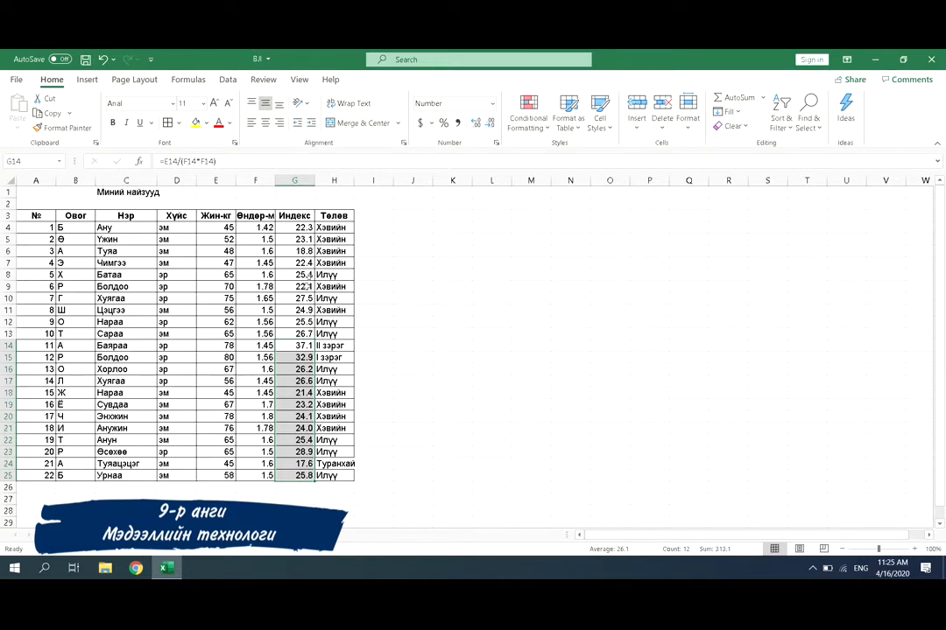
Step: AutoFit the width of column H and sort the range B4:H25 by the Нэр column from A to Z
{"action": "double_click", "coordinate": [357, 177]}
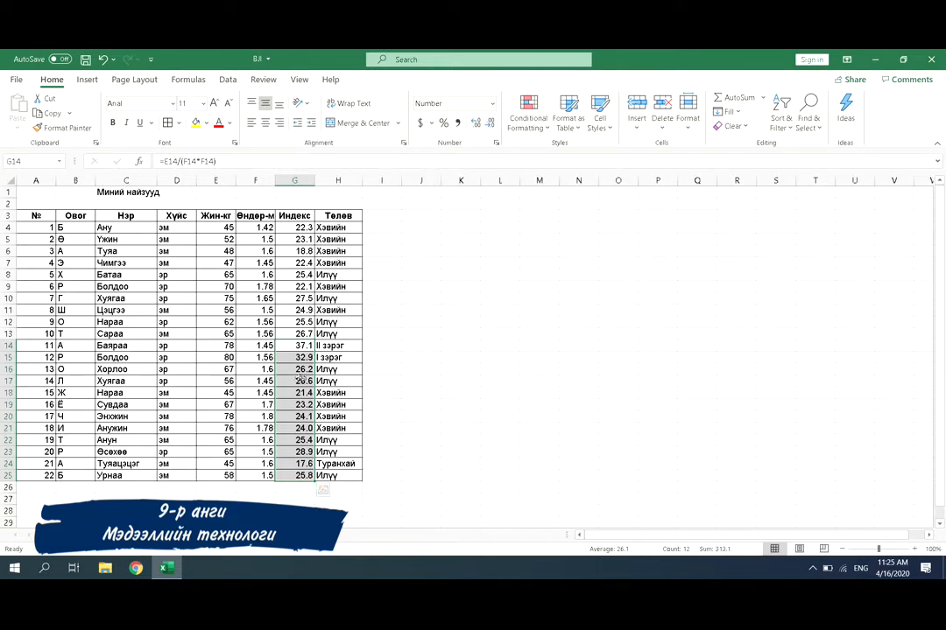
{"action": "left_click_drag", "start_coordinate": [76, 226], "coordinate": [337, 476]}
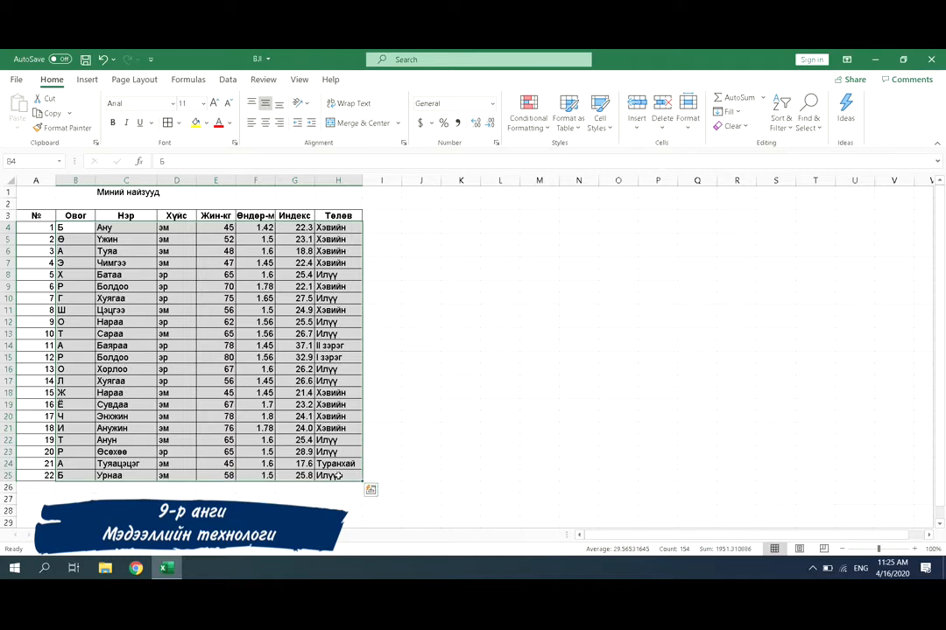
{"action": "left_click", "coordinate": [791, 131]}
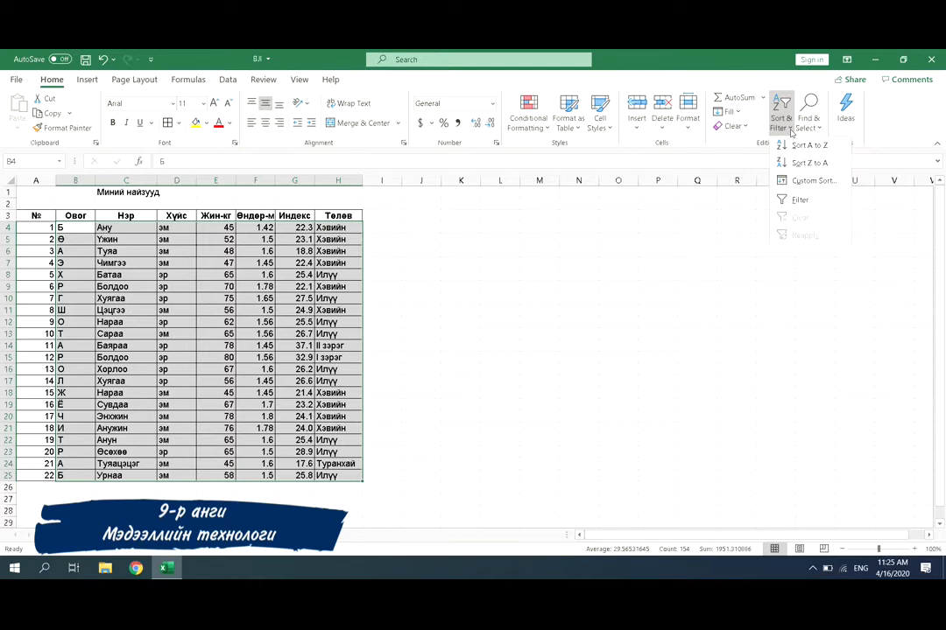
{"action": "left_click", "coordinate": [799, 183]}
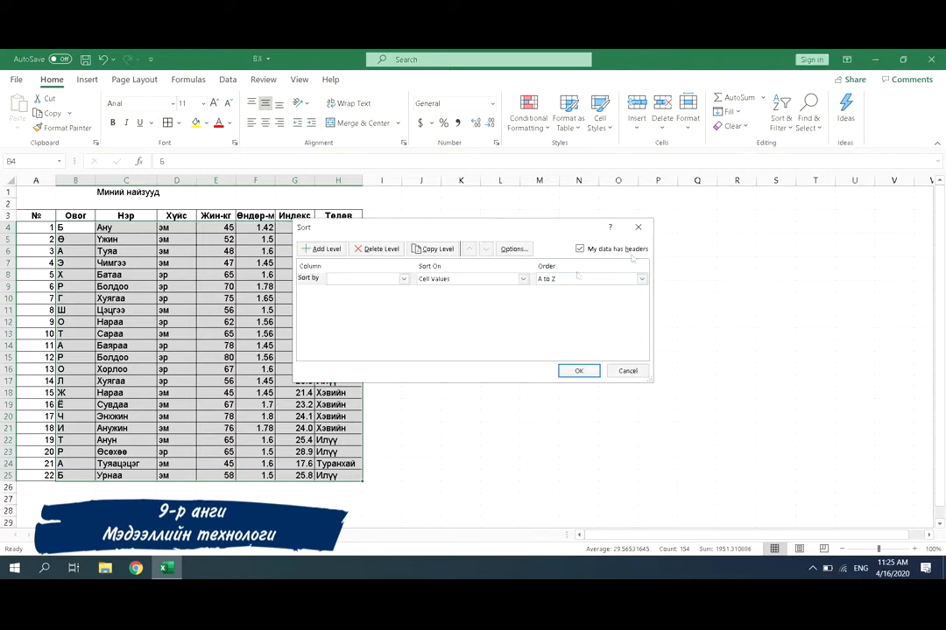
{"action": "left_click", "coordinate": [404, 279]}
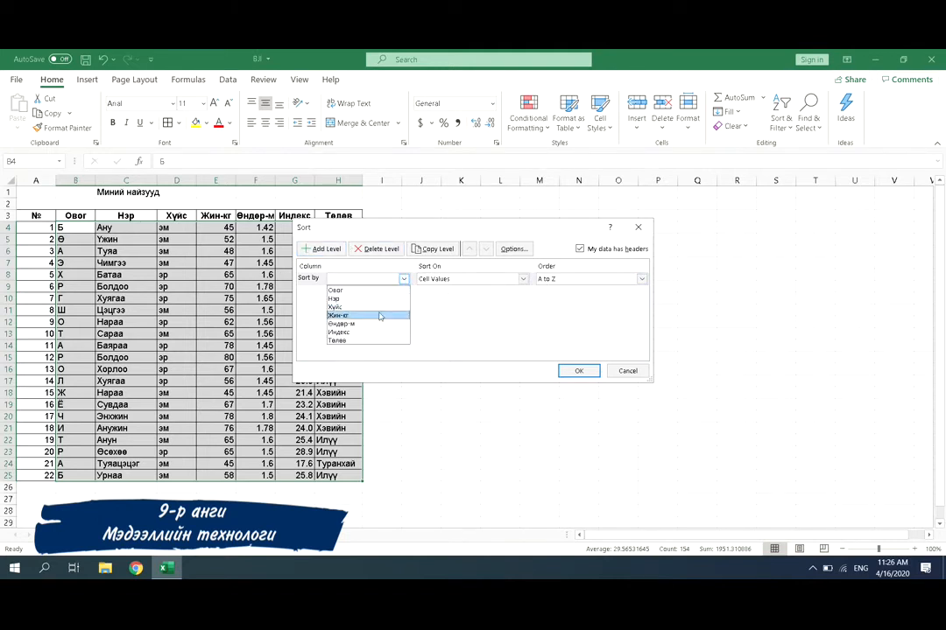
{"action": "left_click", "coordinate": [373, 300]}
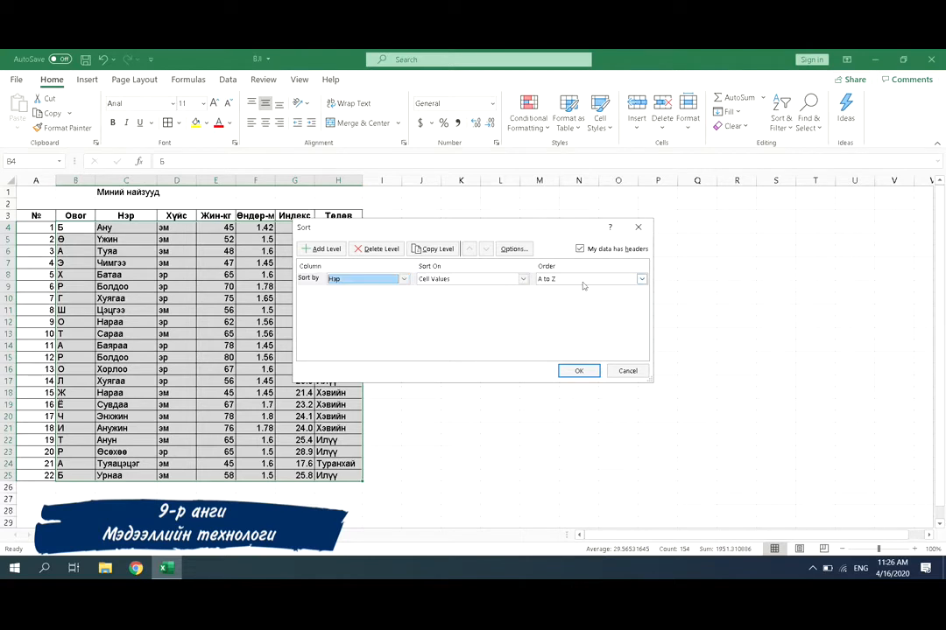
{"action": "left_click", "coordinate": [579, 372]}
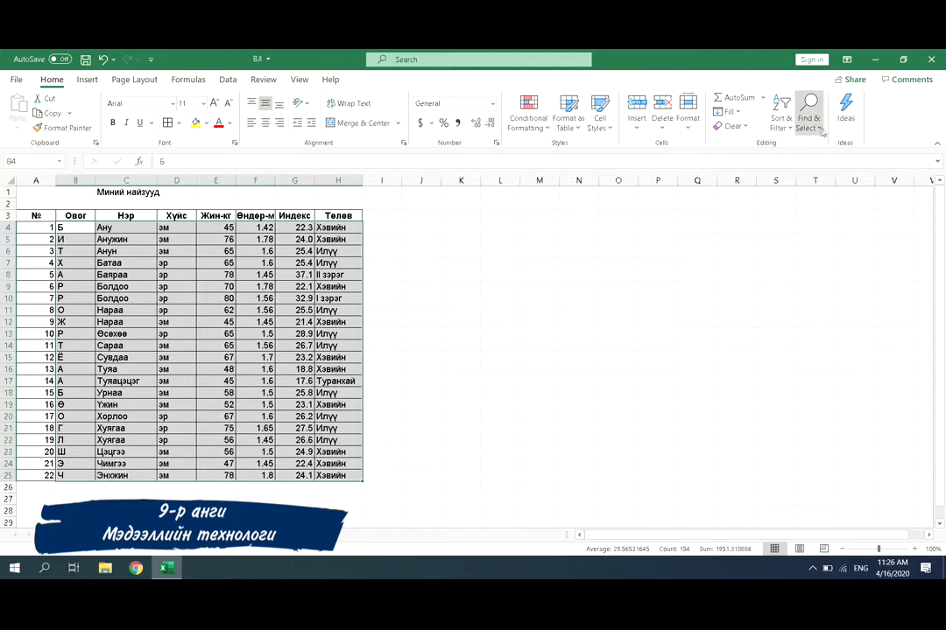
Step: Sort the friends' data in B4:H25 by the Жин-кг column from largest to smallest and check the weight column's order
{"action": "left_click", "coordinate": [228, 79]}
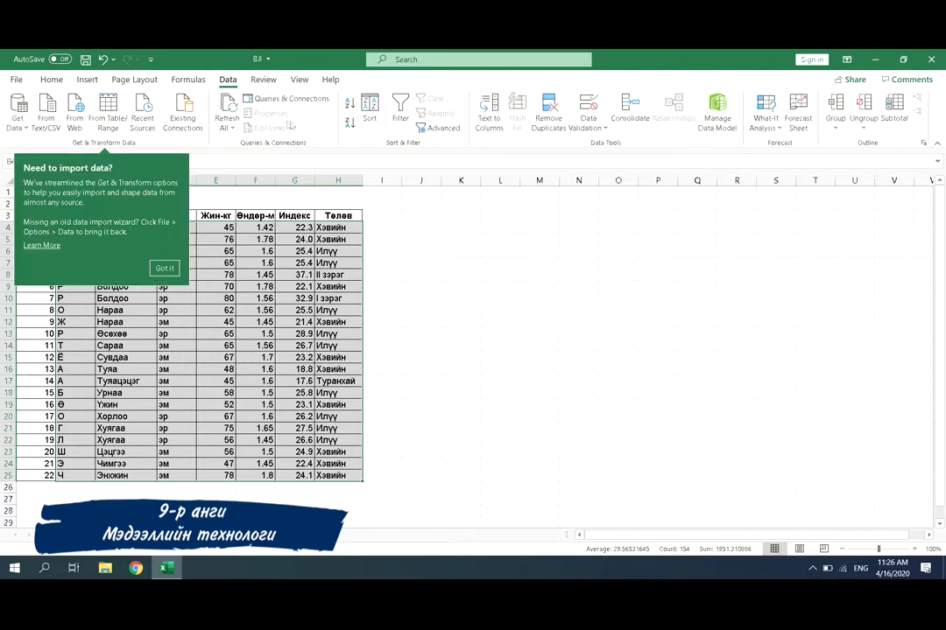
{"action": "left_click", "coordinate": [369, 110]}
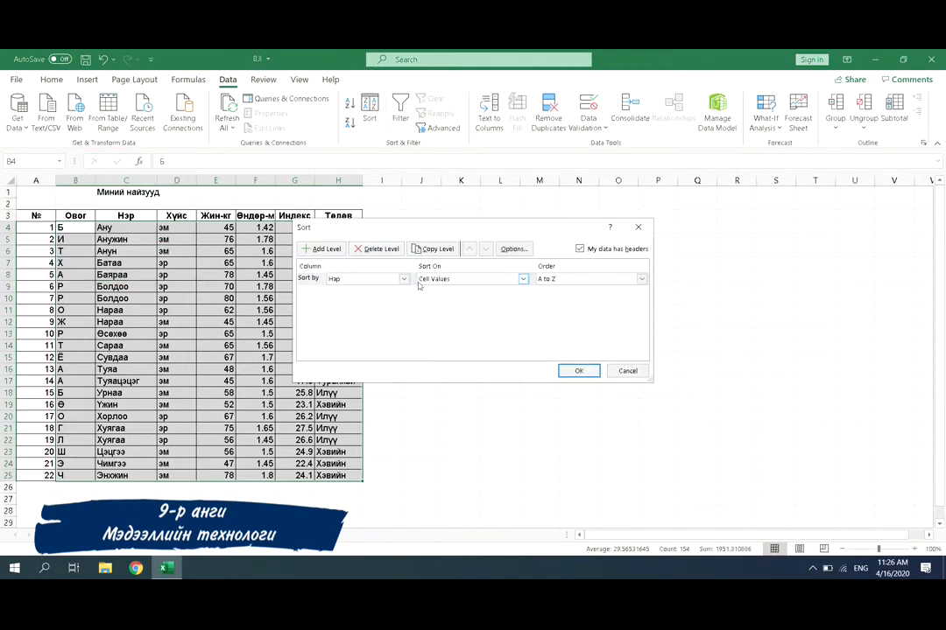
{"action": "left_click", "coordinate": [368, 278]}
{"action": "left_click", "coordinate": [379, 315]}
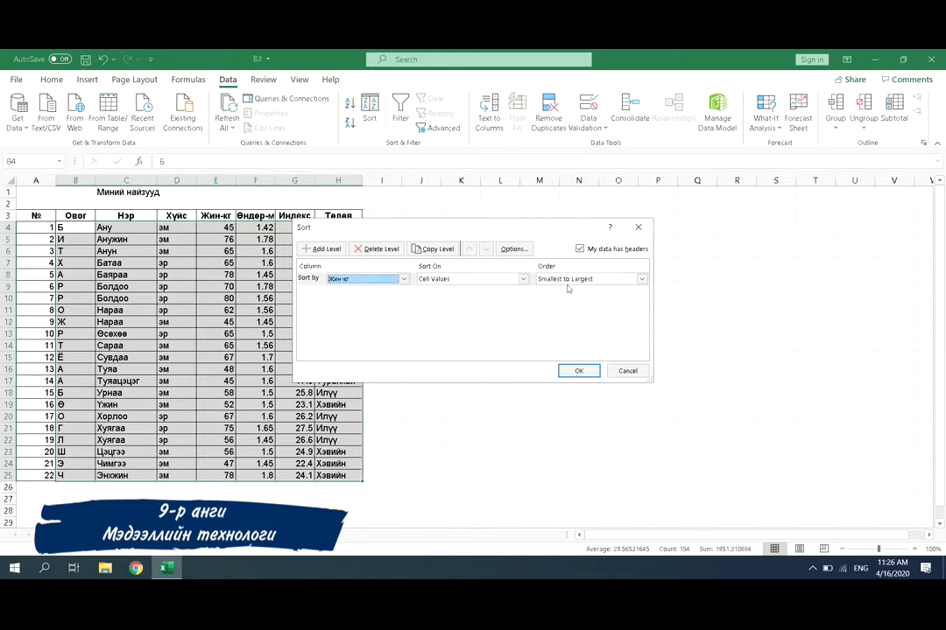
{"action": "left_click", "coordinate": [644, 279]}
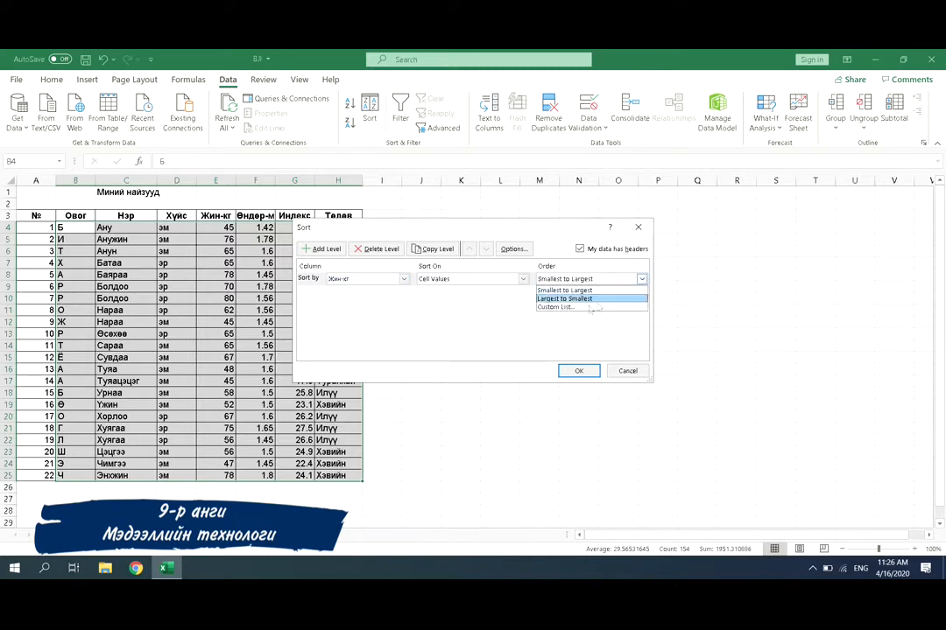
{"action": "left_click", "coordinate": [574, 300]}
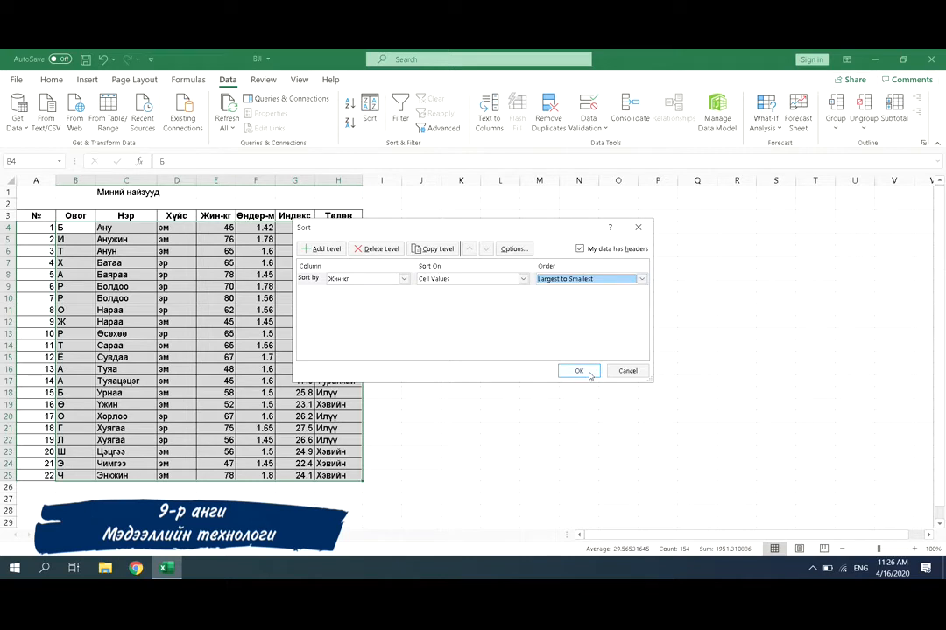
{"action": "left_click", "coordinate": [579, 371]}
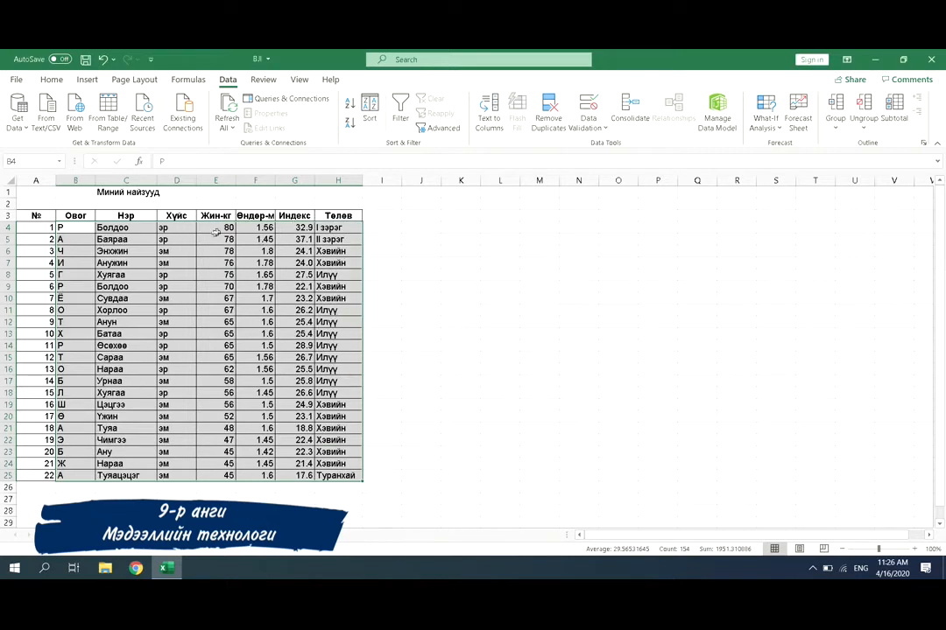
{"action": "left_click_drag", "start_coordinate": [215, 228], "coordinate": [211, 479]}
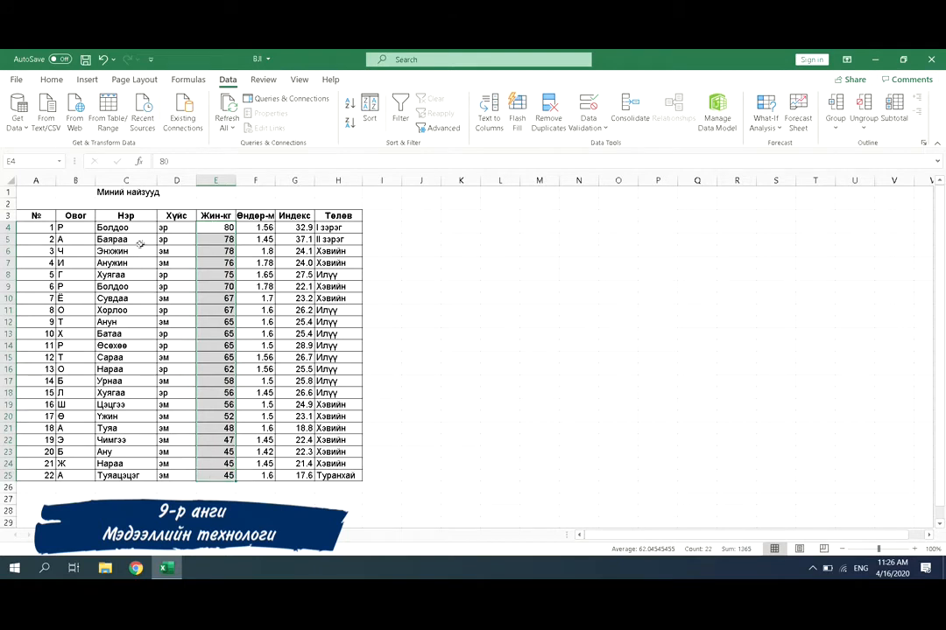
Step: Try adding filters to the range B4:H25 and look through the filter options of the surname initials
{"action": "left_click_drag", "start_coordinate": [85, 231], "coordinate": [316, 477]}
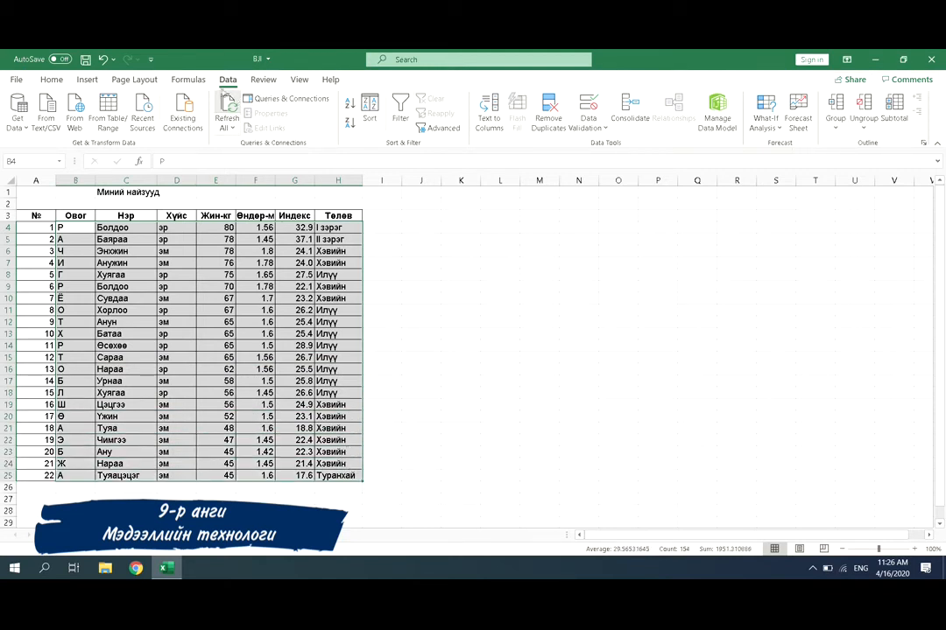
{"action": "left_click", "coordinate": [400, 114]}
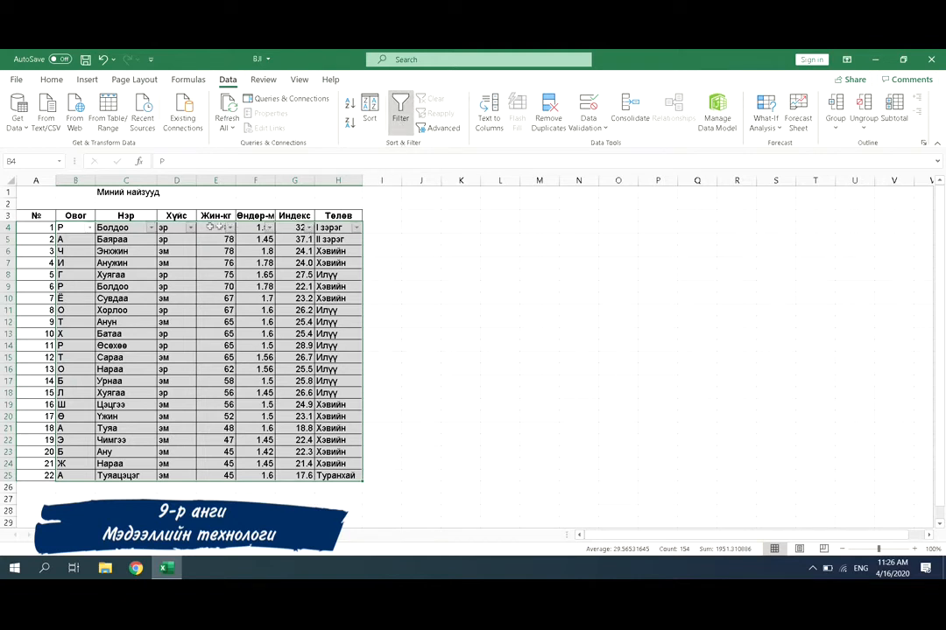
{"action": "left_click", "coordinate": [128, 227]}
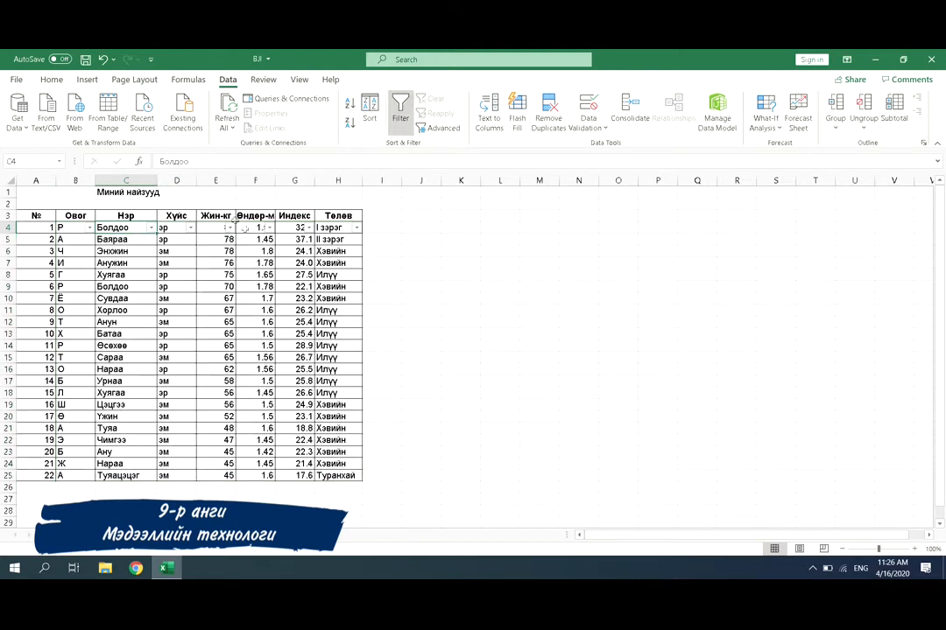
{"action": "left_click", "coordinate": [89, 227]}
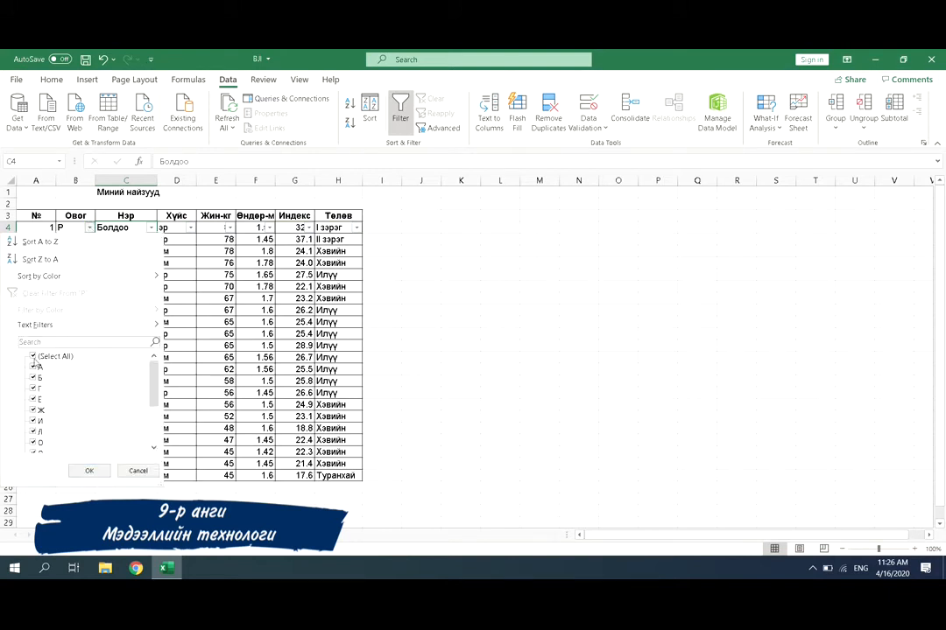
{"action": "left_click", "coordinate": [139, 471]}
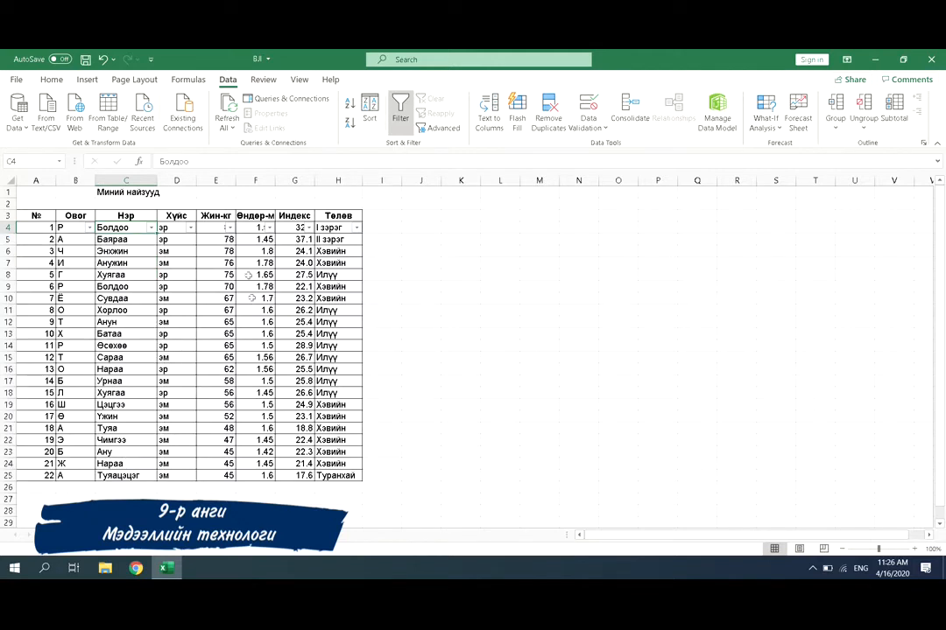
Step: Try filtering the name column to a single friend's name, and undo the filtering
{"action": "left_click", "coordinate": [151, 229]}
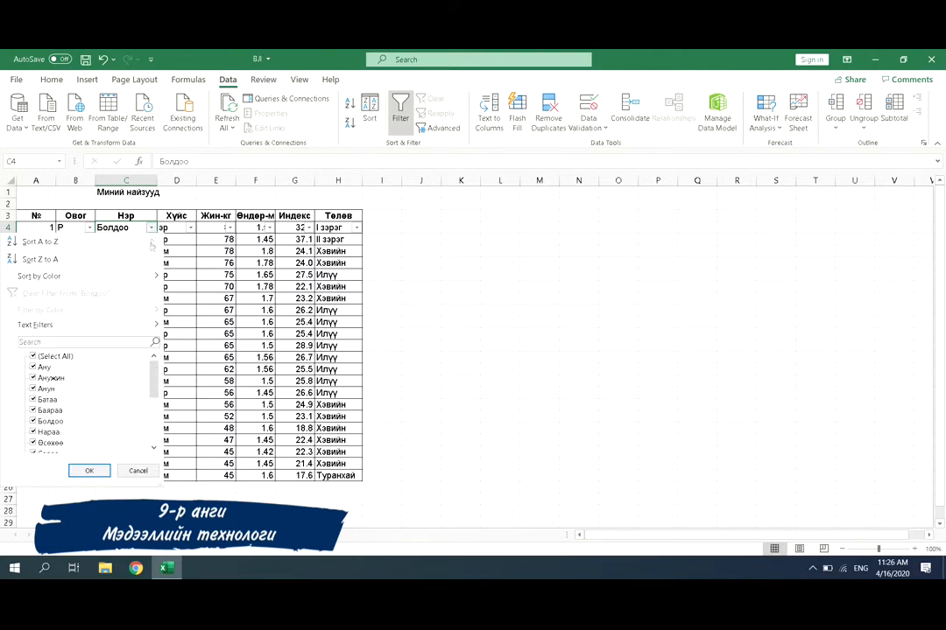
{"action": "left_click", "coordinate": [63, 359]}
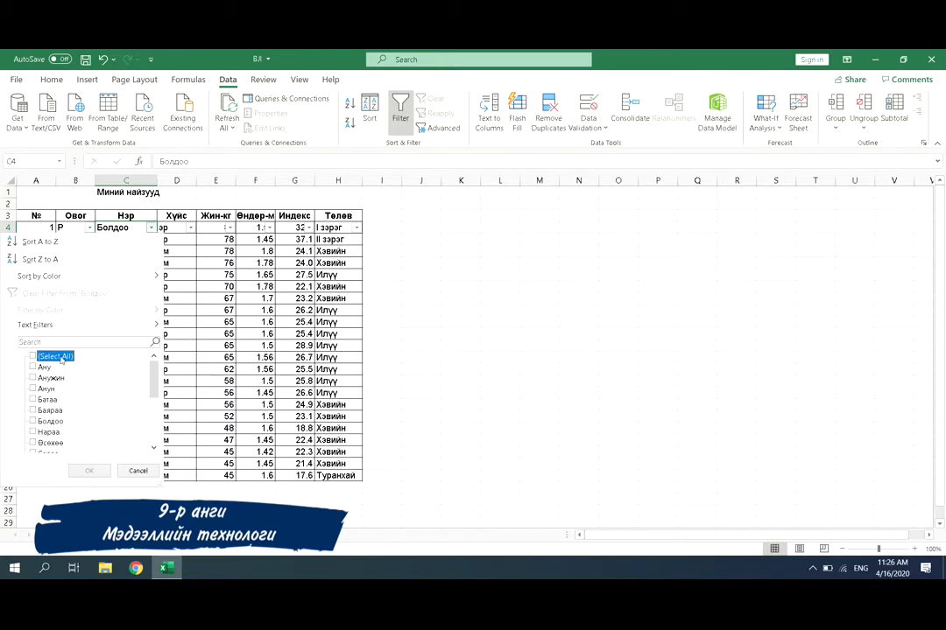
{"action": "left_click", "coordinate": [34, 412]}
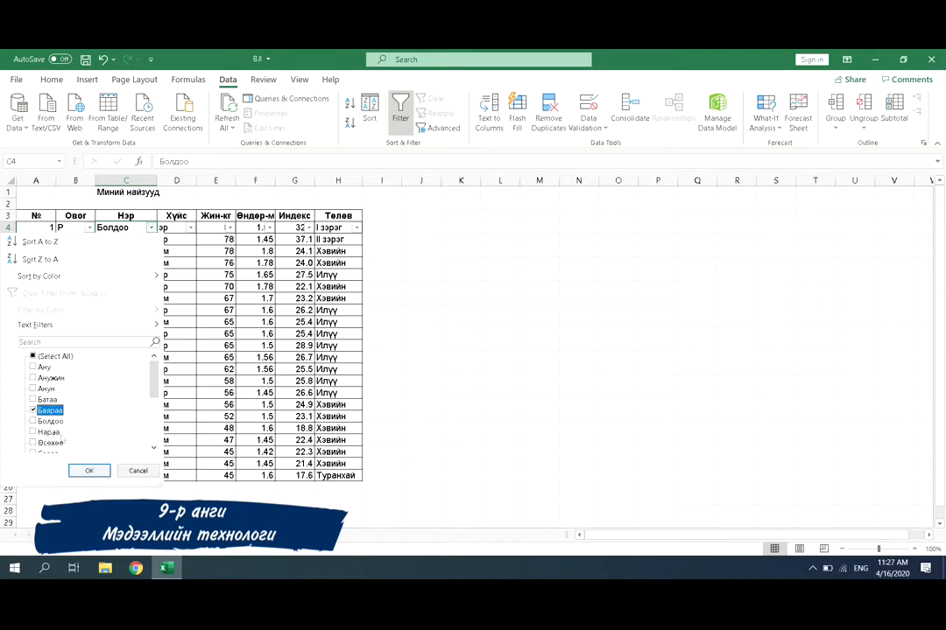
{"action": "left_click", "coordinate": [89, 471]}
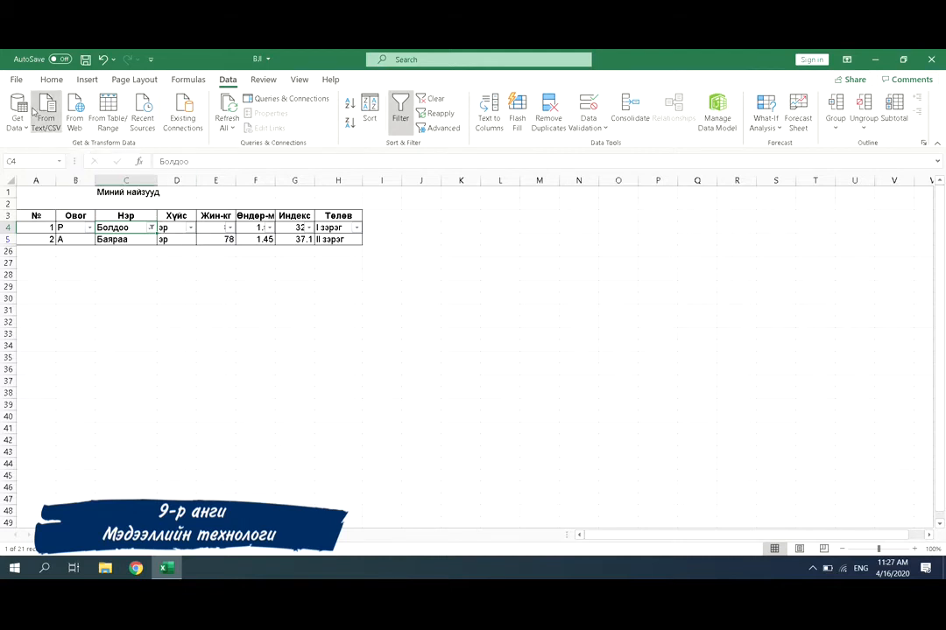
{"action": "key", "text": "ctrl+z"}
Step: Turn on filters for the header row 3 and filter the Нэр column to one friend's name
{"action": "left_click", "coordinate": [77, 215]}
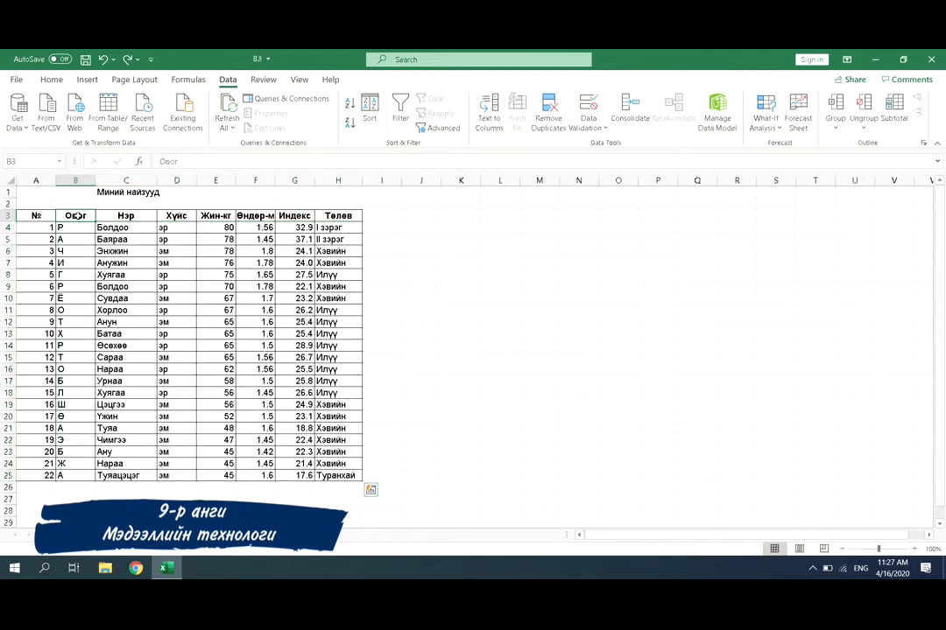
{"action": "left_click", "coordinate": [403, 123]}
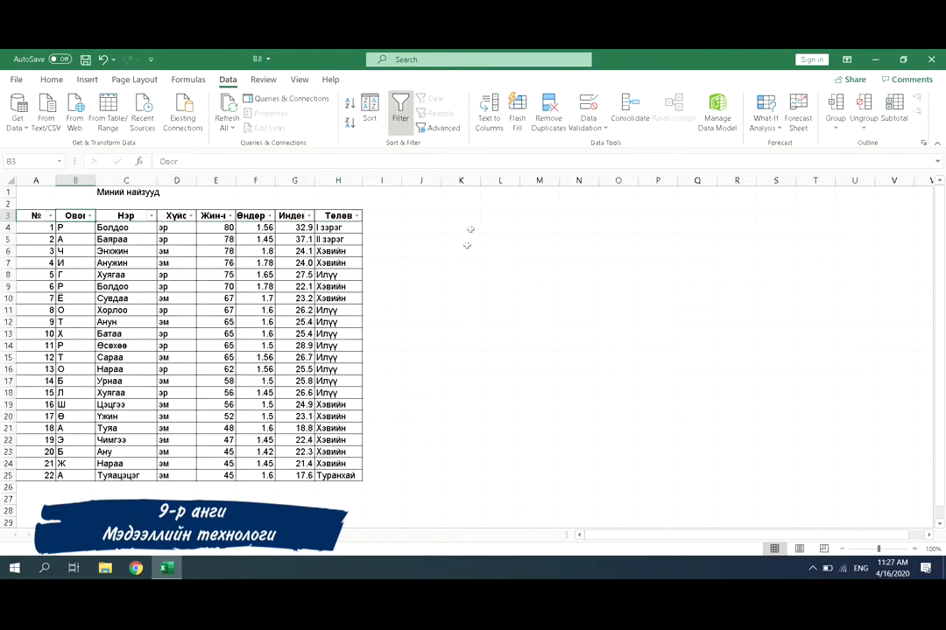
{"action": "left_click", "coordinate": [151, 215]}
{"action": "left_click", "coordinate": [51, 347]}
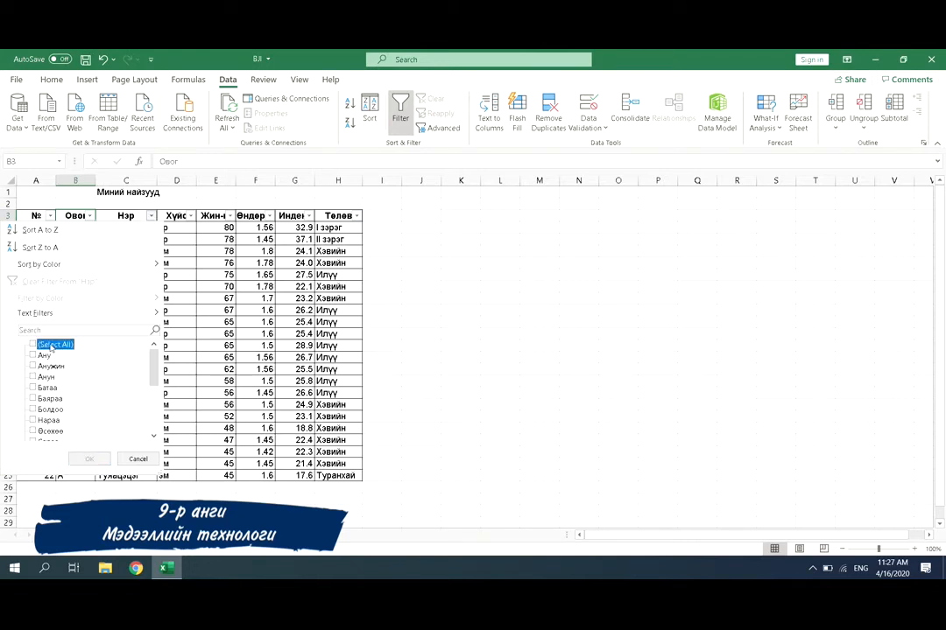
{"action": "left_click", "coordinate": [46, 389]}
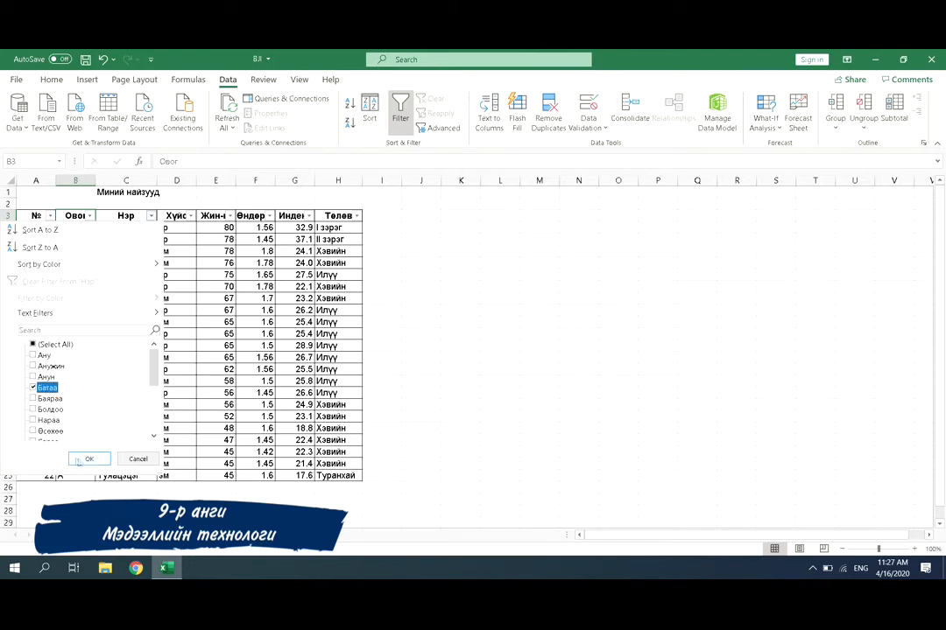
{"action": "left_click", "coordinate": [87, 459]}
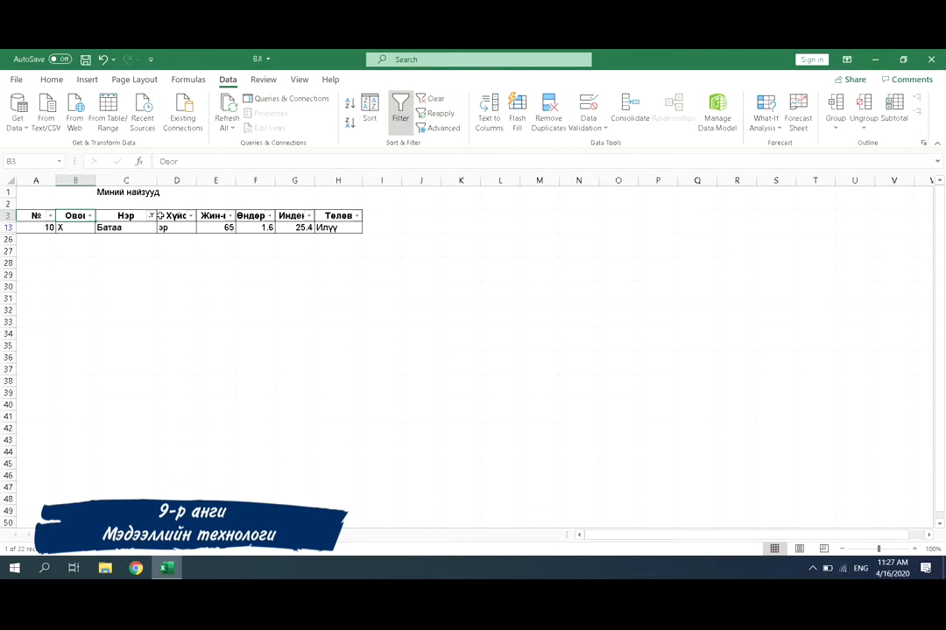
Step: Reselect all names in the Нэр column's filter to show every row of the table again
{"action": "left_click", "coordinate": [152, 217]}
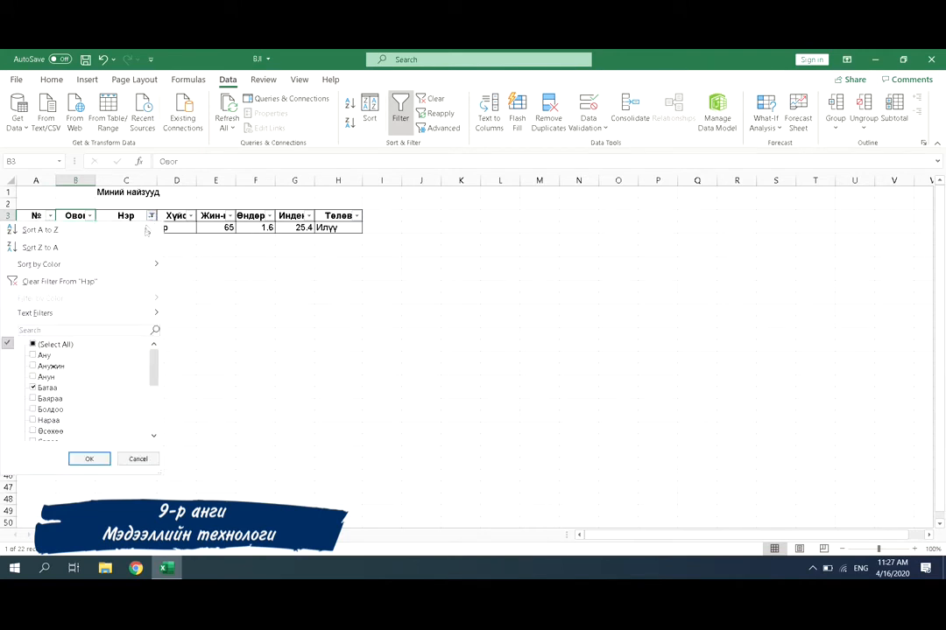
{"action": "left_click", "coordinate": [63, 345]}
{"action": "left_click", "coordinate": [131, 459]}
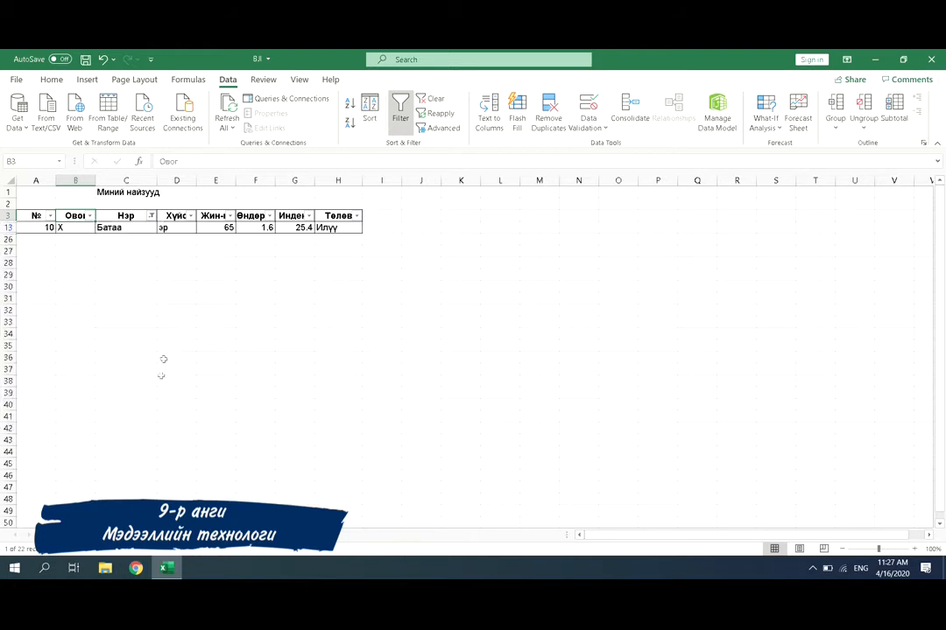
{"action": "left_click", "coordinate": [152, 217]}
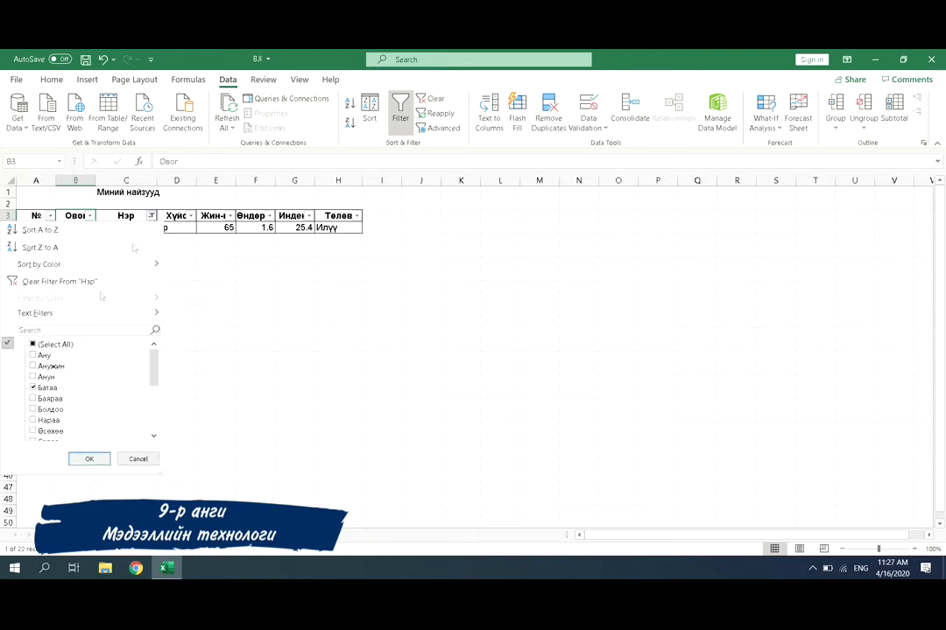
{"action": "left_click", "coordinate": [52, 344]}
{"action": "left_click", "coordinate": [84, 463]}
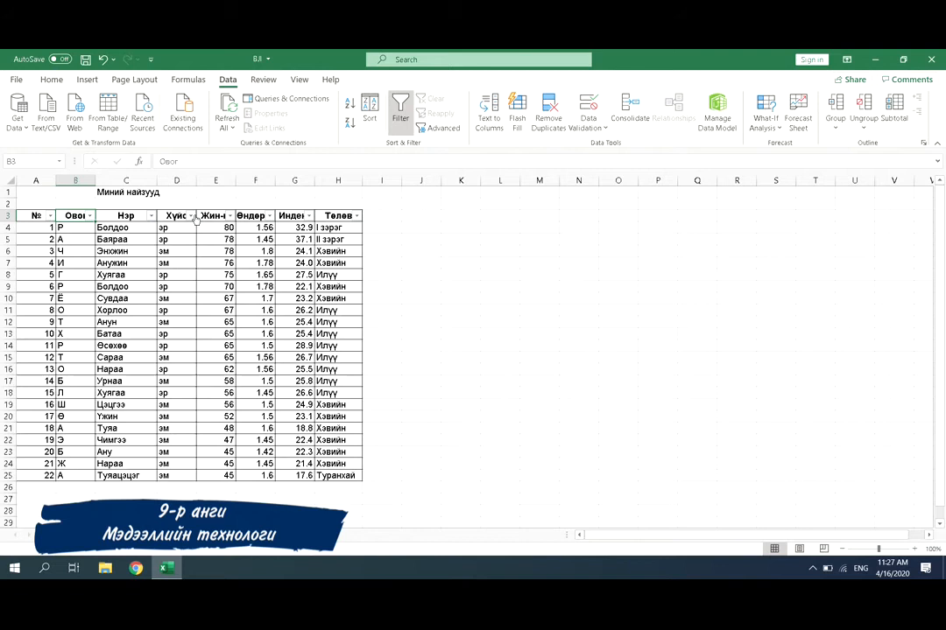
Step: Filter the Хүйс column to show only the rows with the value эр
{"action": "left_click", "coordinate": [190, 216]}
{"action": "left_click", "coordinate": [77, 344]}
{"action": "left_click", "coordinate": [68, 366]}
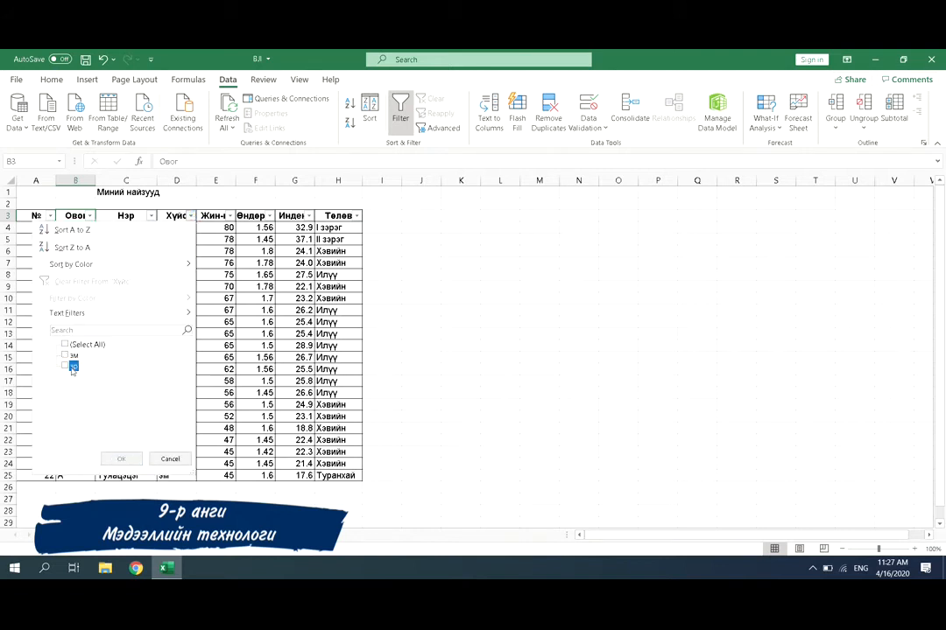
{"action": "left_click", "coordinate": [121, 458]}
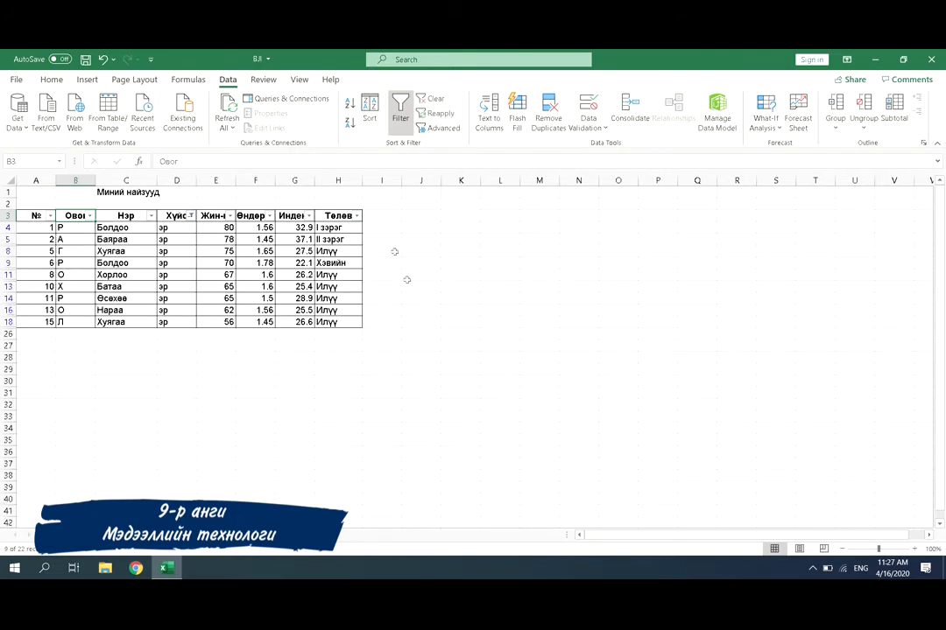
Step: Filter the Төлөв column to show only the rows with the value Илүү
{"action": "left_click", "coordinate": [357, 216]}
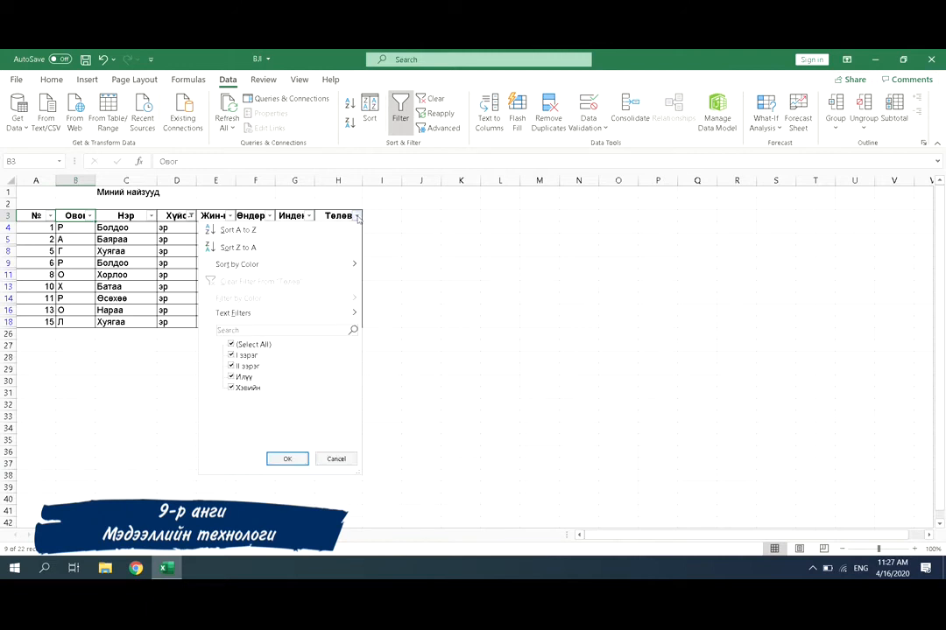
{"action": "left_click", "coordinate": [265, 347]}
{"action": "left_click", "coordinate": [231, 378]}
{"action": "left_click", "coordinate": [284, 459]}
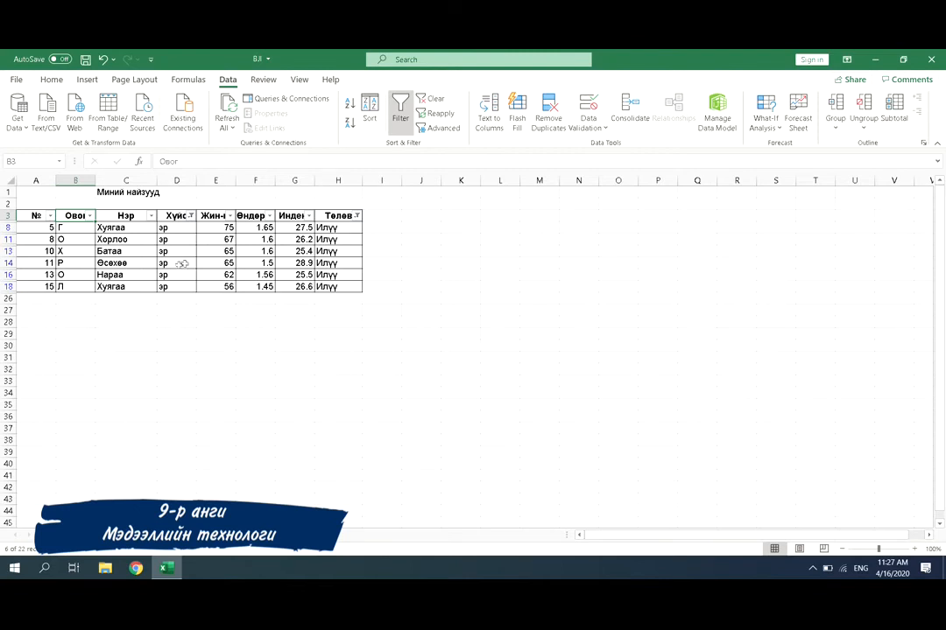
Step: Reselect all values in the Төлөв and Хүйс columns' filters to show the whole table again
{"action": "left_click", "coordinate": [356, 215]}
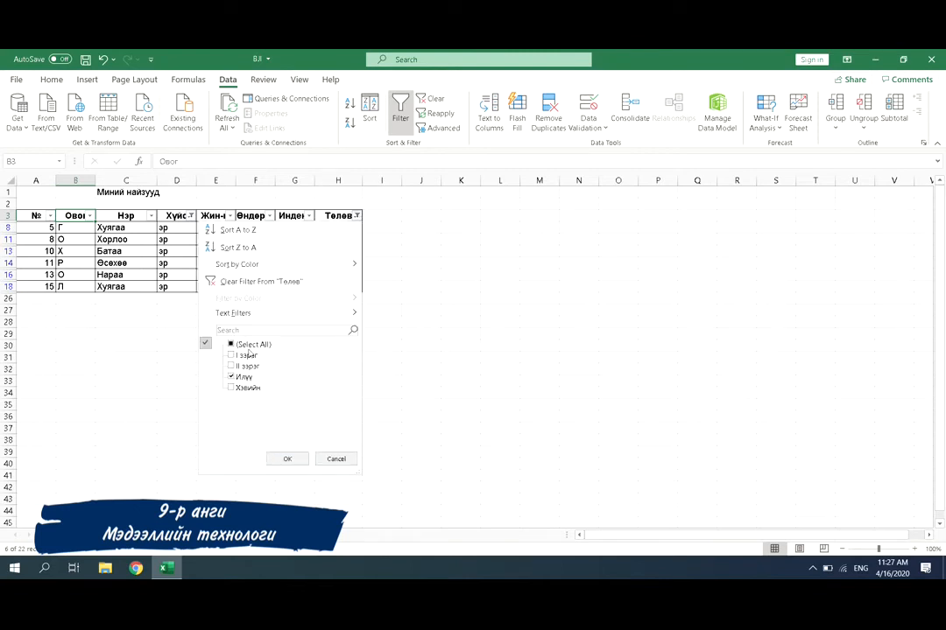
{"action": "left_click", "coordinate": [231, 344]}
{"action": "left_click", "coordinate": [286, 459]}
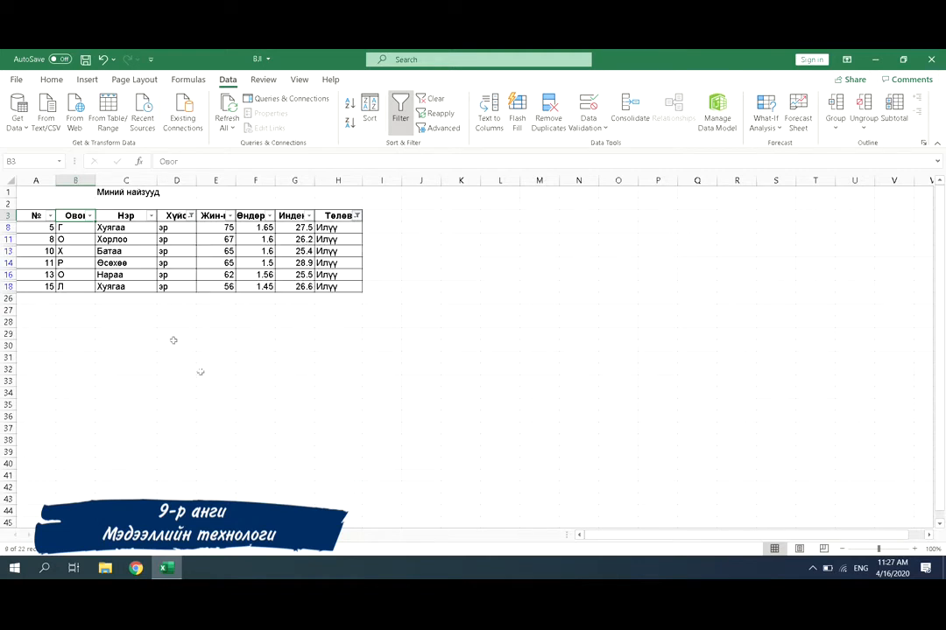
{"action": "left_click", "coordinate": [191, 216]}
{"action": "left_click", "coordinate": [88, 344]}
{"action": "left_click", "coordinate": [121, 459]}
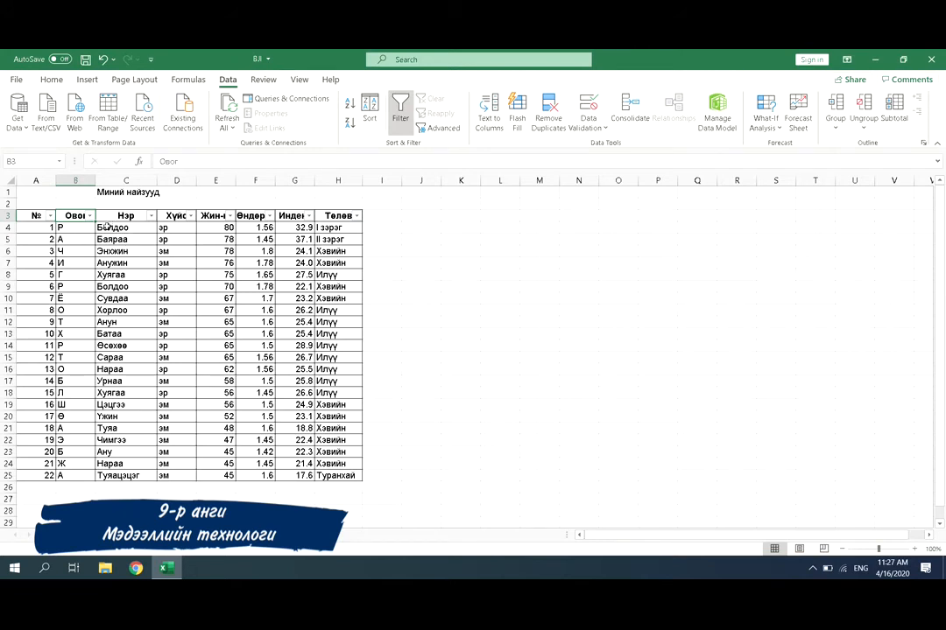
{"action": "left_click", "coordinate": [106, 226]}
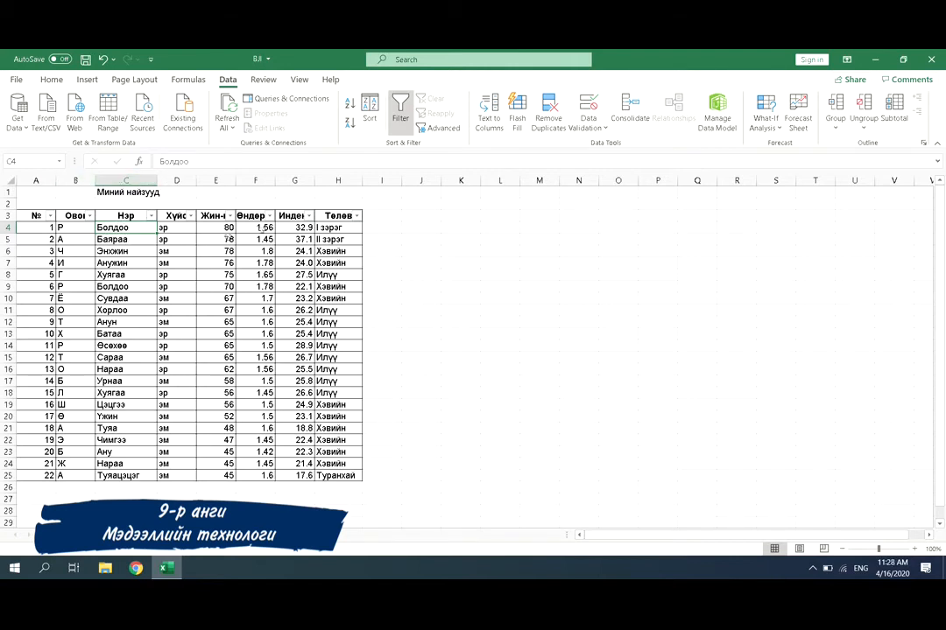
{"action": "left_click", "coordinate": [51, 79]}
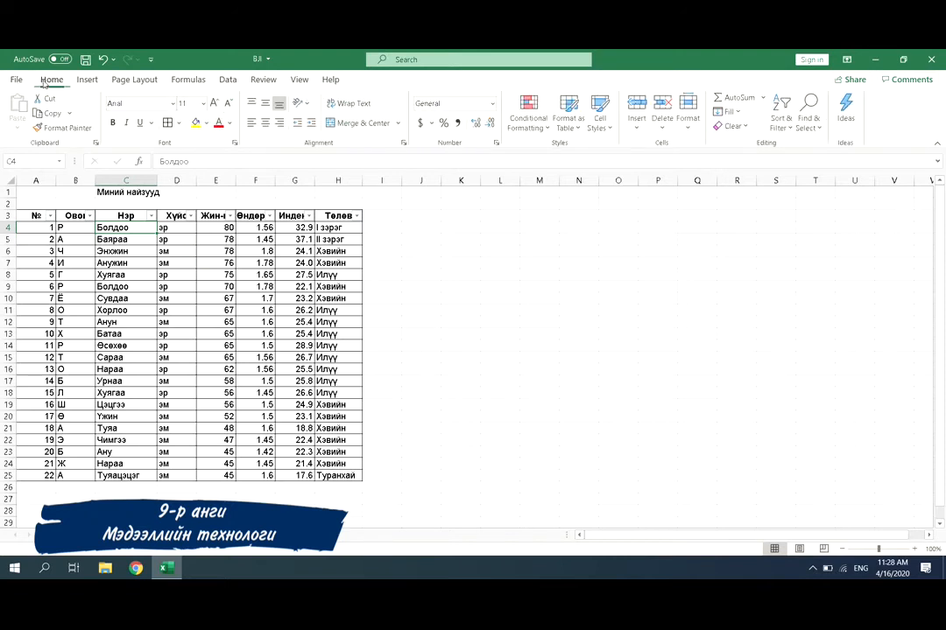
{"action": "left_click", "coordinate": [807, 129]}
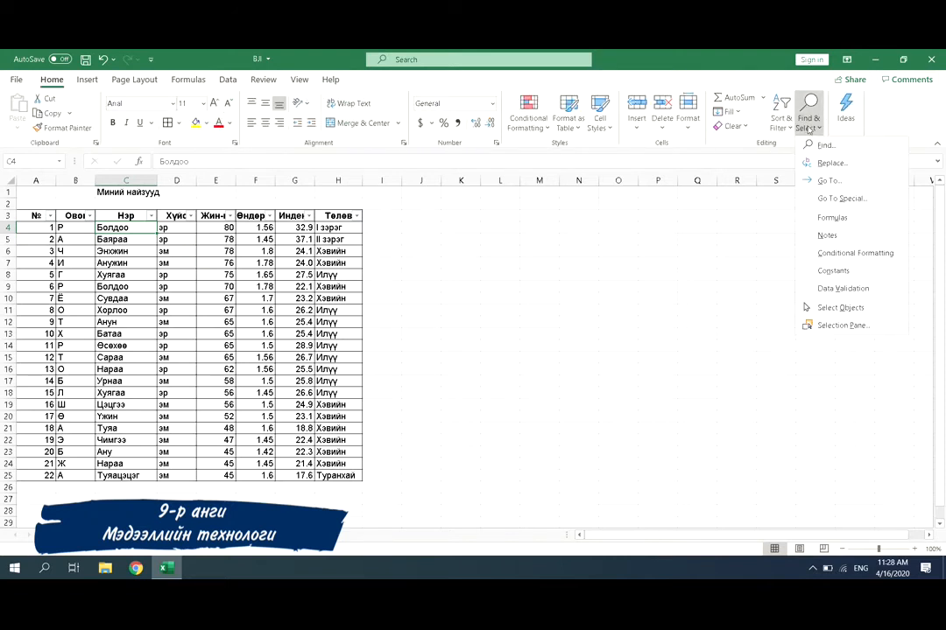
{"action": "left_click", "coordinate": [823, 145]}
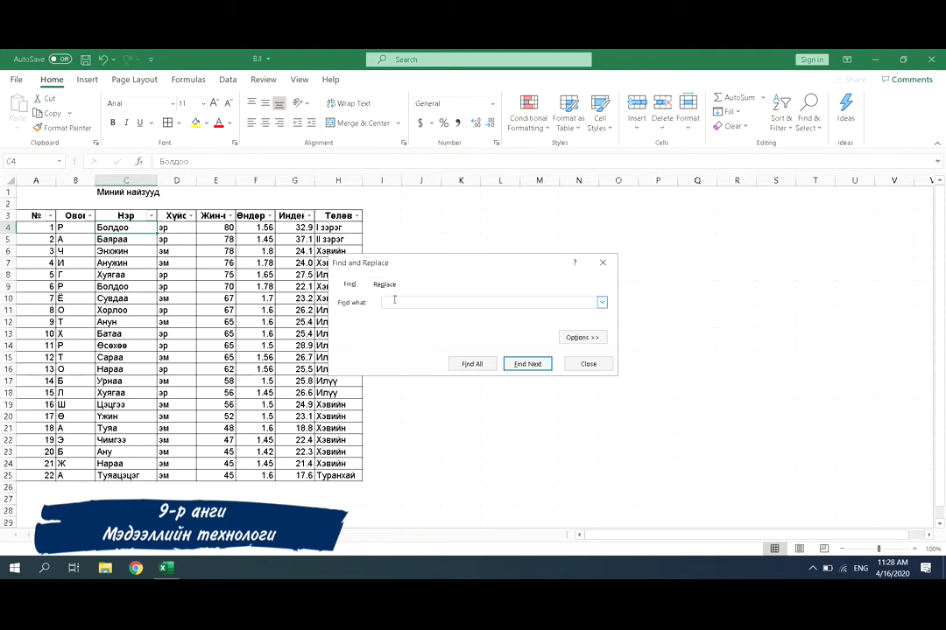
{"action": "left_click", "coordinate": [601, 365]}
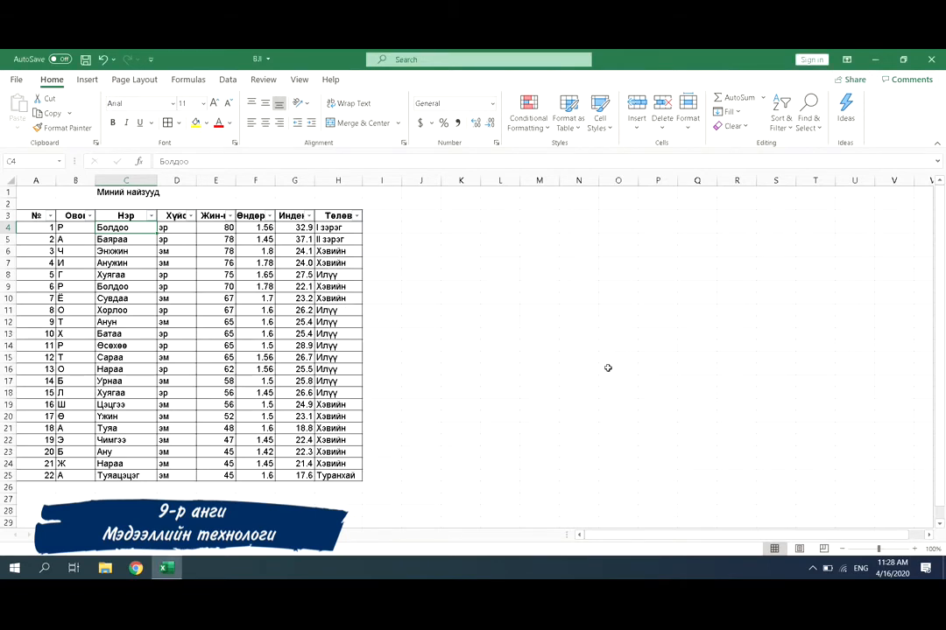
Step: Search the sheet for the friend's name listed in row 20 with the Find command
{"action": "scroll", "coordinate": [596, 366], "scroll_direction": "up", "scroll_amount": 2, "text": "ctrl"}
{"action": "scroll", "coordinate": [594, 368], "scroll_direction": "up", "scroll_amount": 1, "text": "ctrl"}
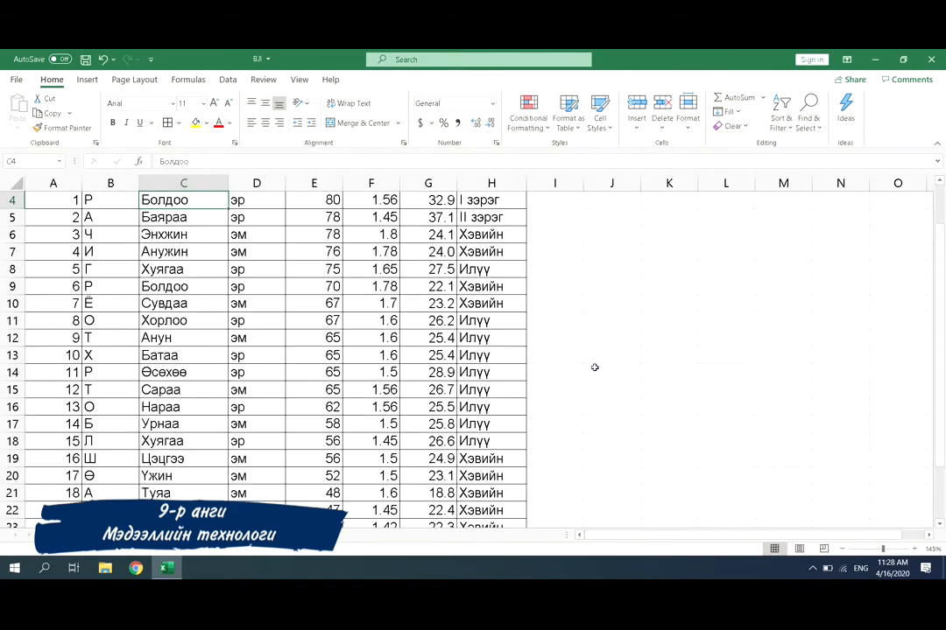
{"action": "scroll", "coordinate": [594, 368], "scroll_direction": "up", "scroll_amount": 1}
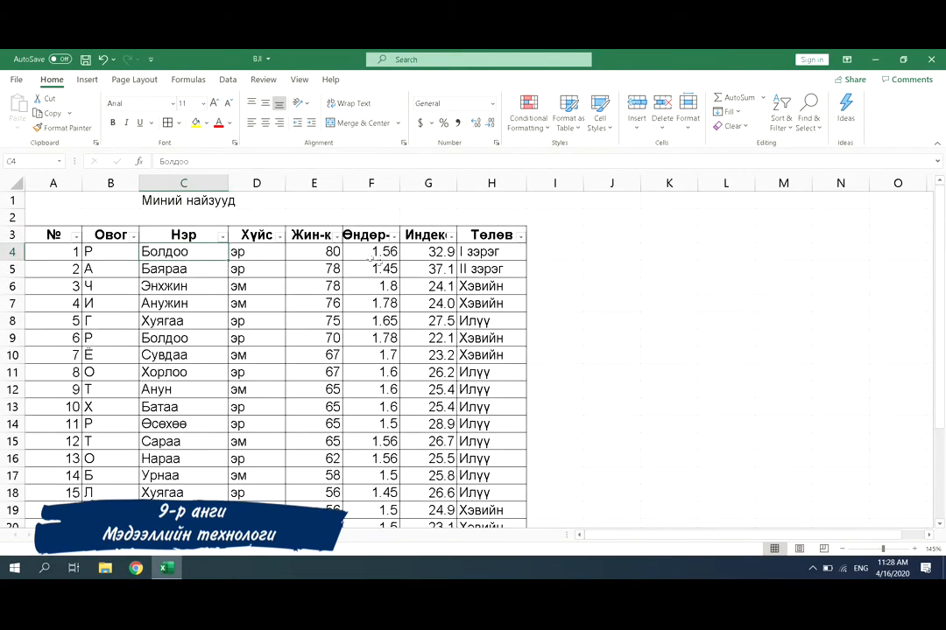
{"action": "left_click", "coordinate": [813, 122]}
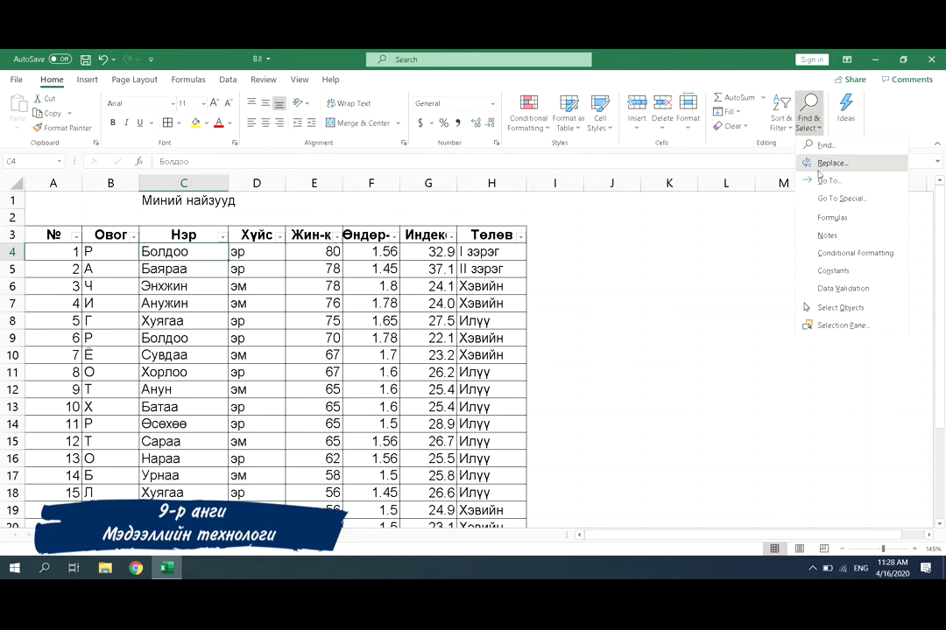
{"action": "left_click", "coordinate": [827, 145]}
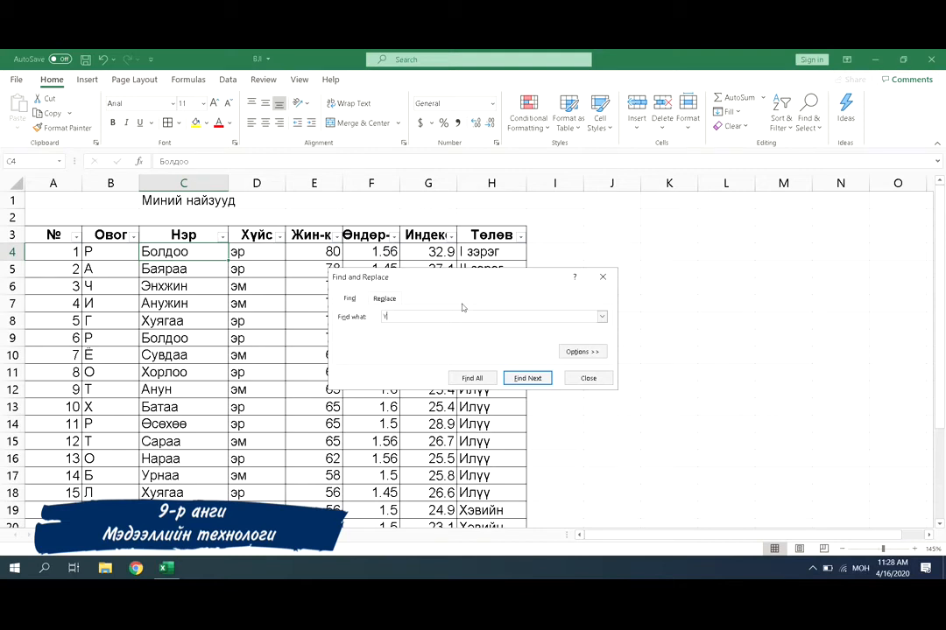
{"action": "left_click", "coordinate": [528, 378]}
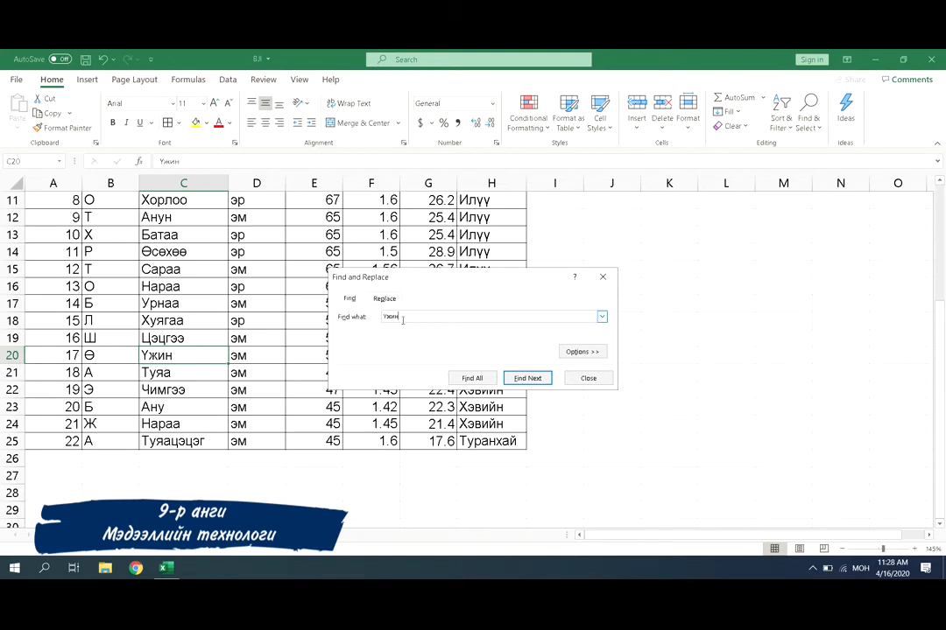
{"action": "left_click", "coordinate": [528, 380]}
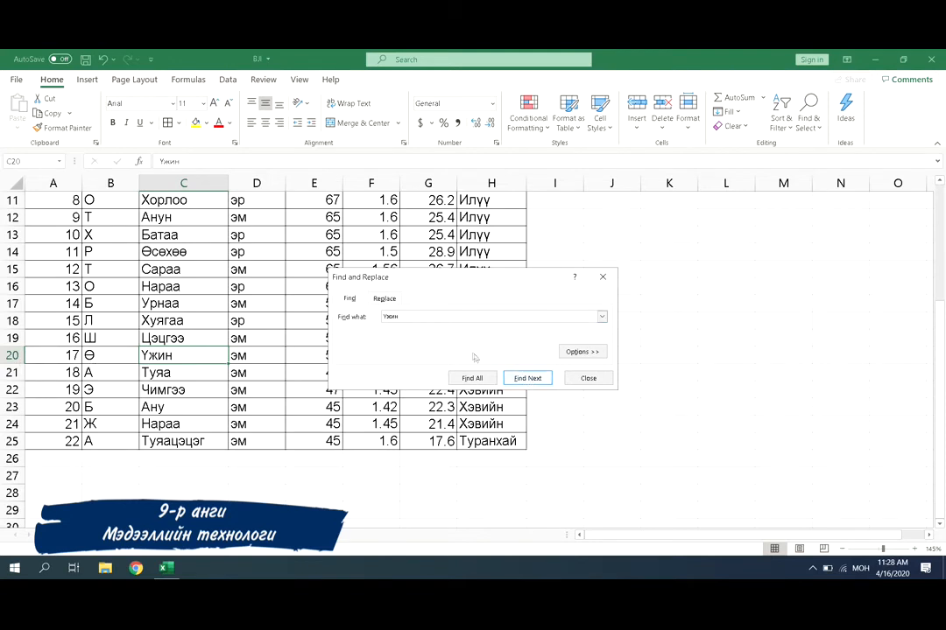
Step: Search for the friend's name shared by rows 16 and 24, go through its matches, and end the search
{"action": "double_click", "coordinate": [391, 317]}
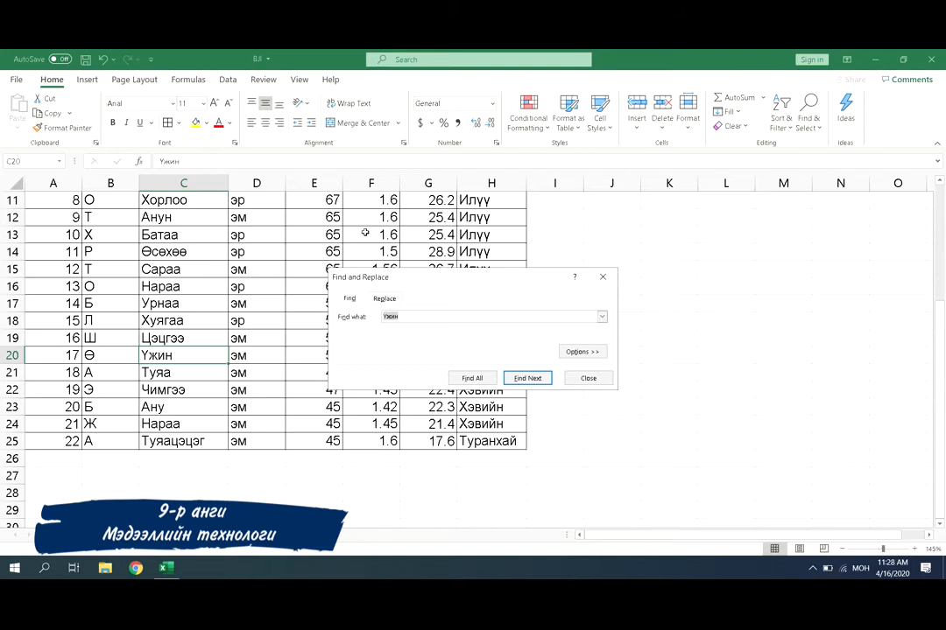
{"action": "type", "text": "Нараа"}
{"action": "left_click", "coordinate": [527, 379]}
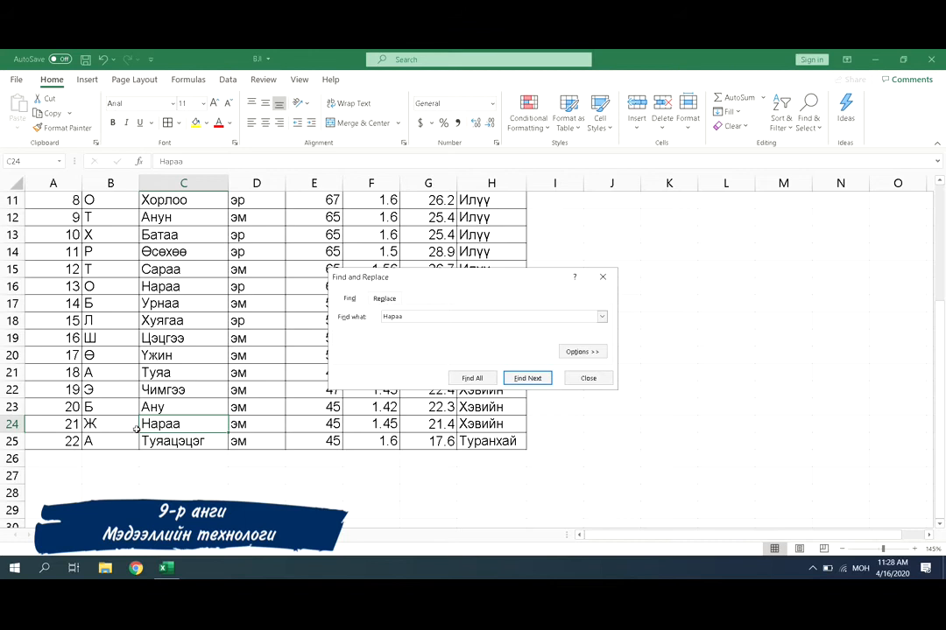
{"action": "left_click", "coordinate": [531, 381]}
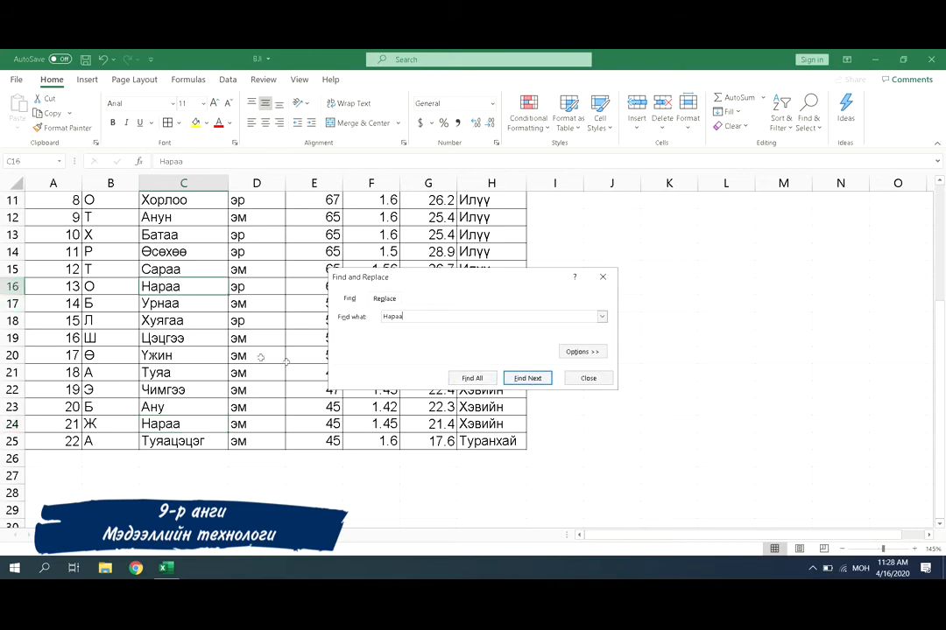
{"action": "left_click", "coordinate": [526, 379]}
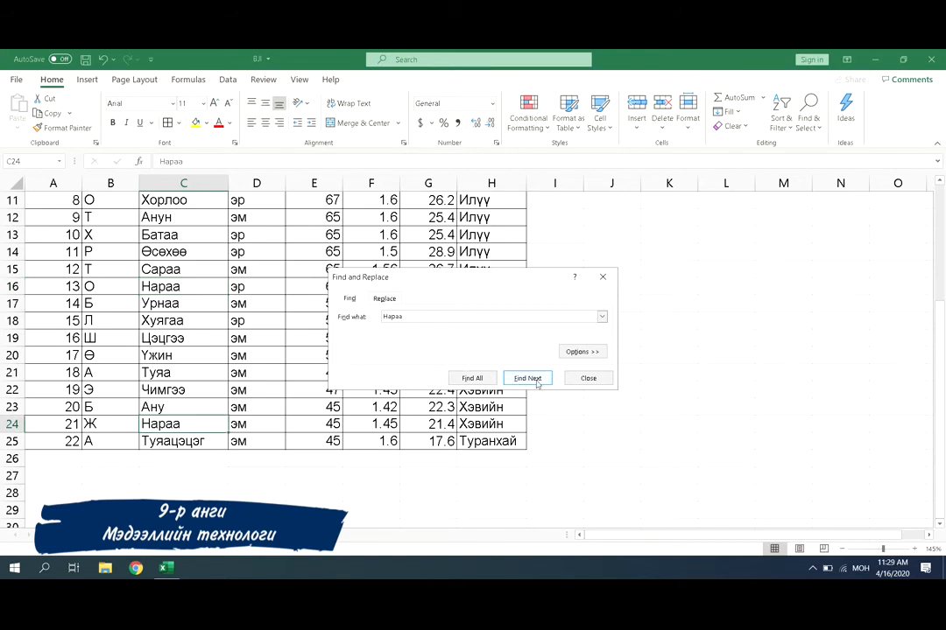
{"action": "left_click", "coordinate": [534, 380]}
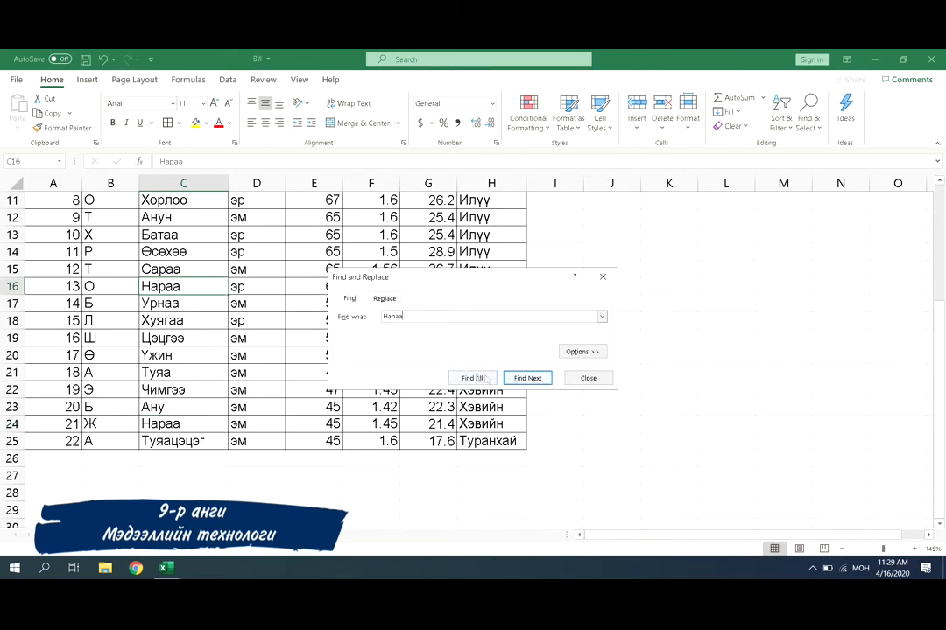
{"action": "left_click", "coordinate": [604, 383]}
Step: Save the changes to the BJI workbook
{"action": "scroll", "coordinate": [283, 335], "scroll_direction": "up", "scroll_amount": 4}
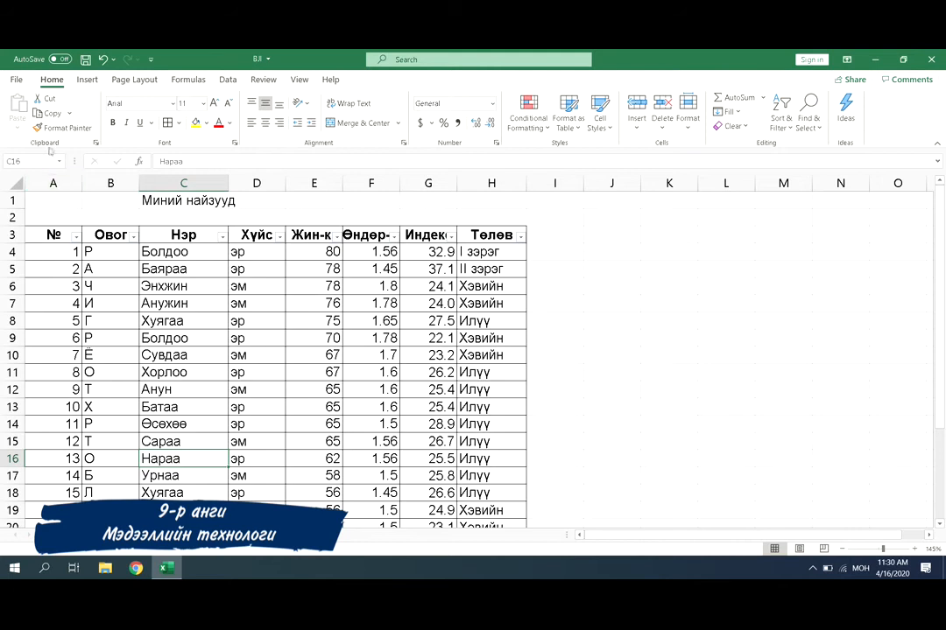
{"action": "left_click", "coordinate": [16, 80]}
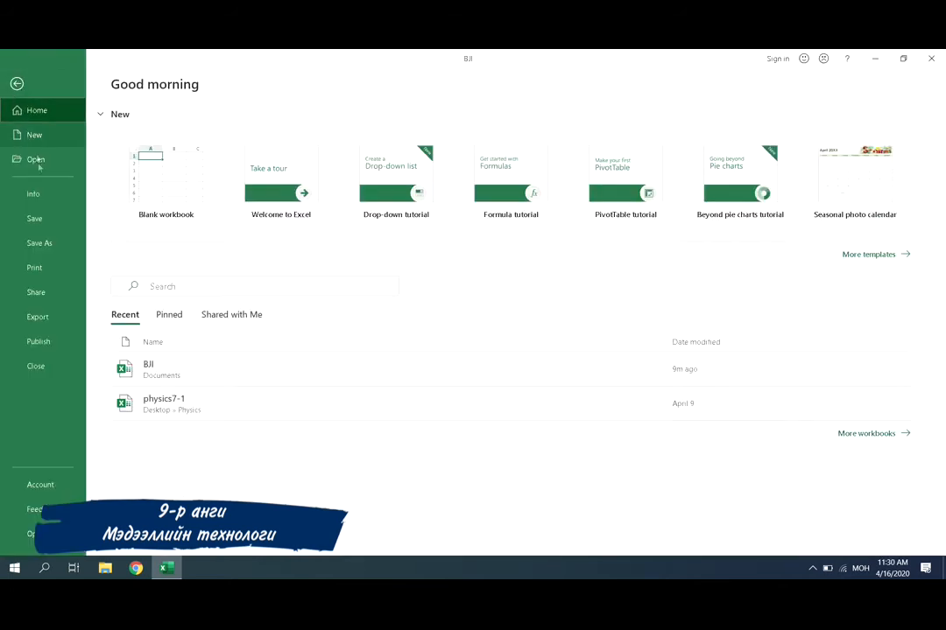
{"action": "left_click", "coordinate": [49, 219]}
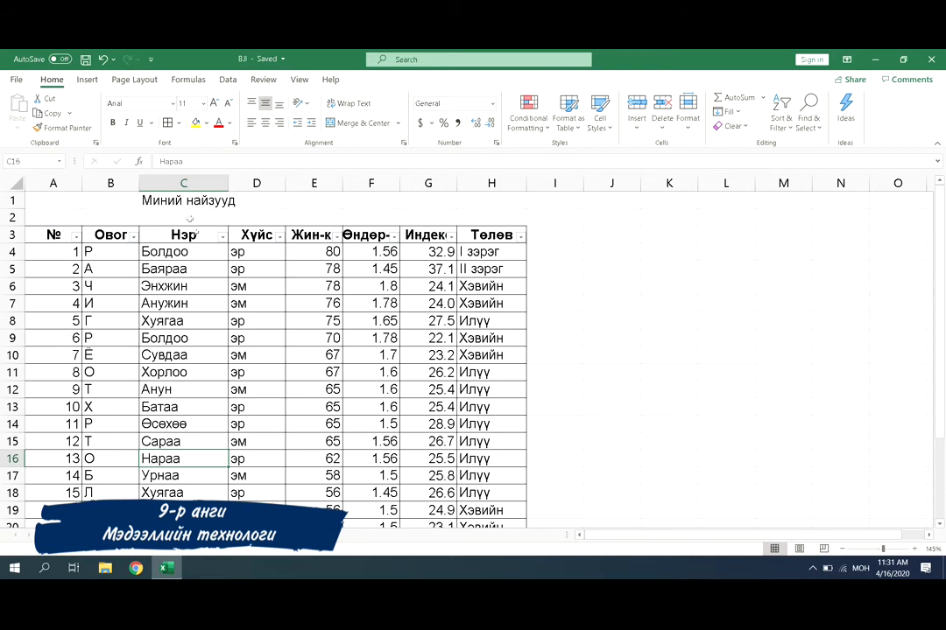
Step: Save a copy of the workbook in Documents as "BJI-хайлт шүүлт эрэмбэлэлт хийх", in Excel Workbook format
{"action": "left_click", "coordinate": [17, 80]}
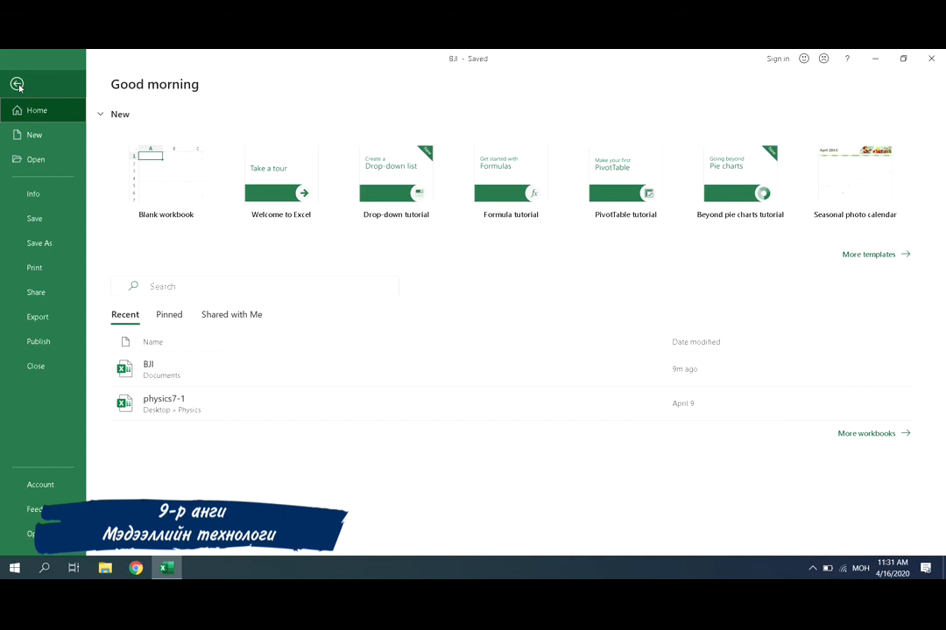
{"action": "left_click", "coordinate": [37, 245]}
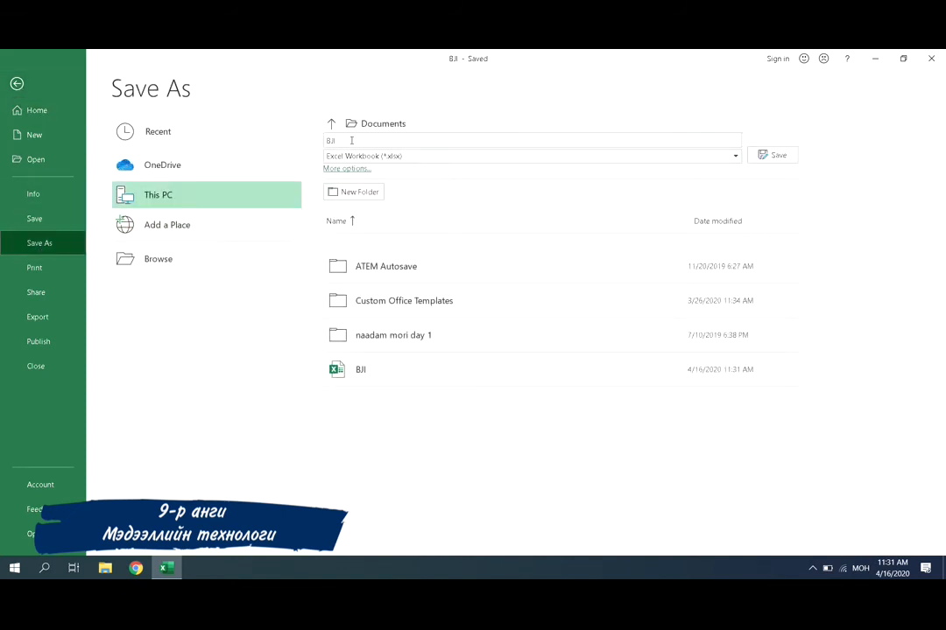
{"action": "type", "text": "-хи"}
{"action": "type", "text": "йлт"}
{"action": "type", "text": " шуулт"}
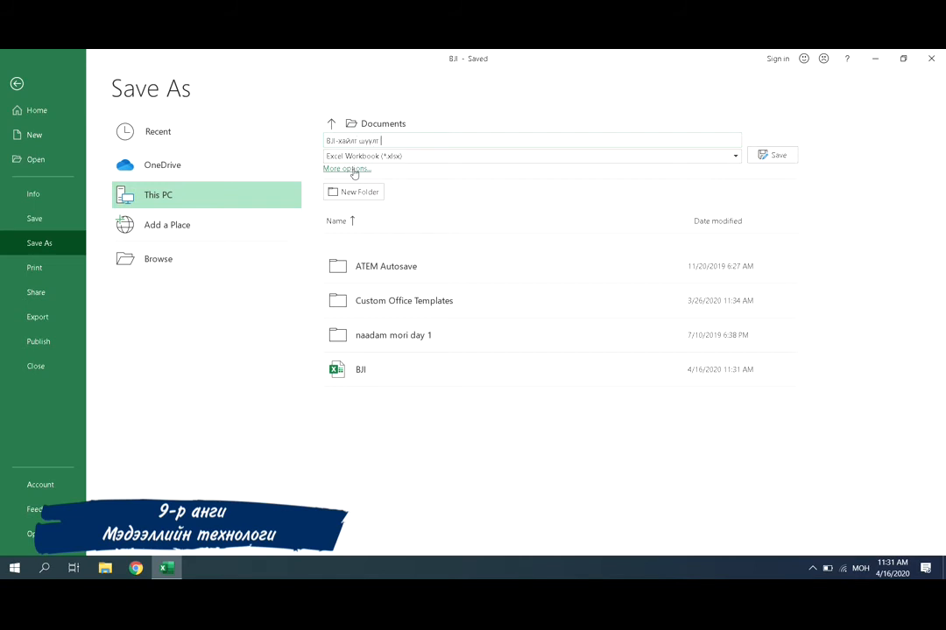
{"action": "type", "text": " зэр"}
{"action": "type", "text": "мбэлэл"}
{"action": "type", "text": "т хийх"}
{"action": "left_click", "coordinate": [779, 156]}
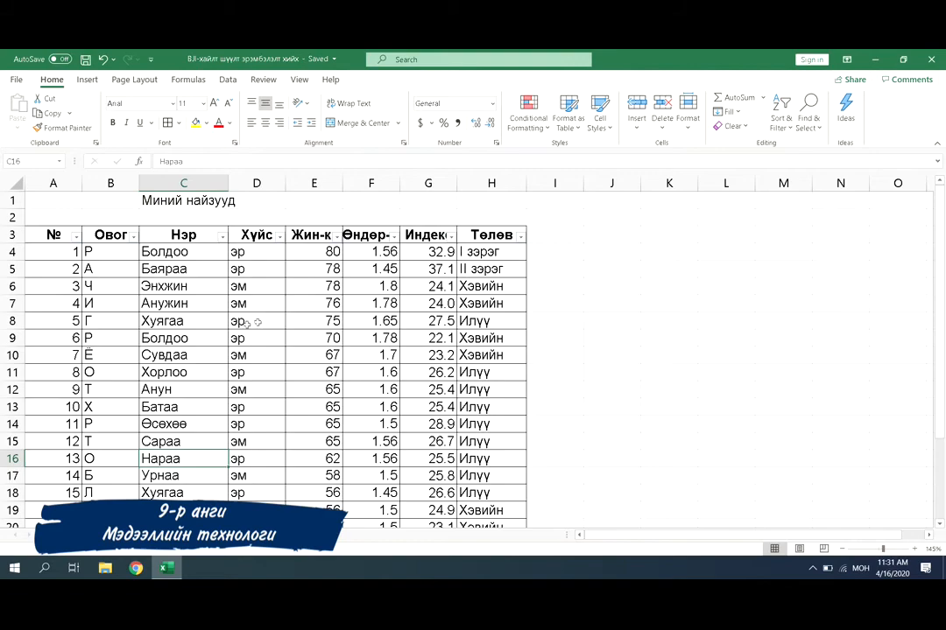